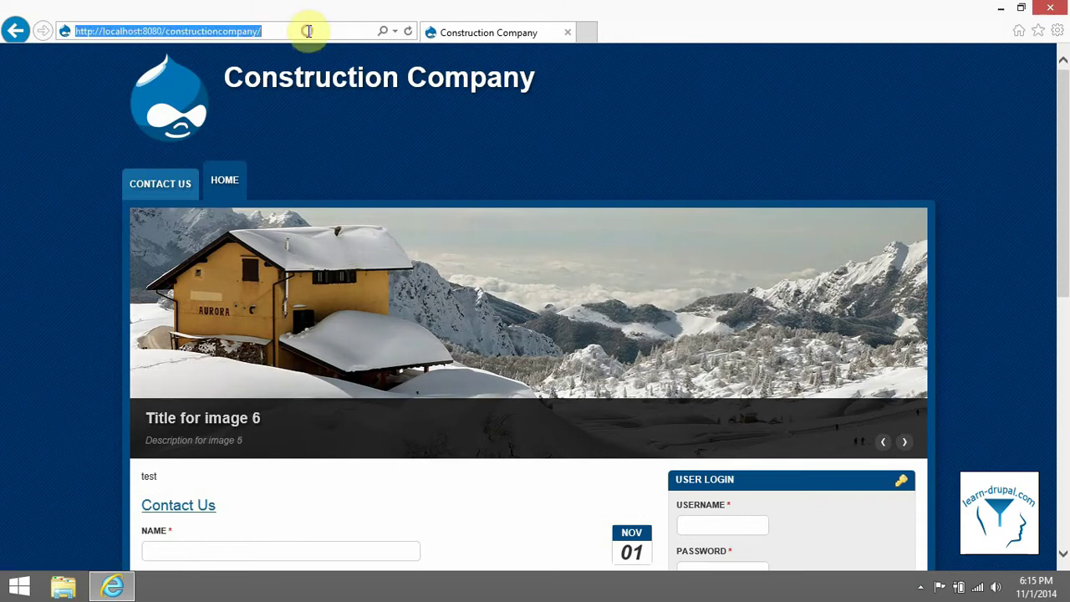
# Step: Log in at the site's /user page with the administrator account and its password
pyautogui.write('user')
pyautogui.press('Return')
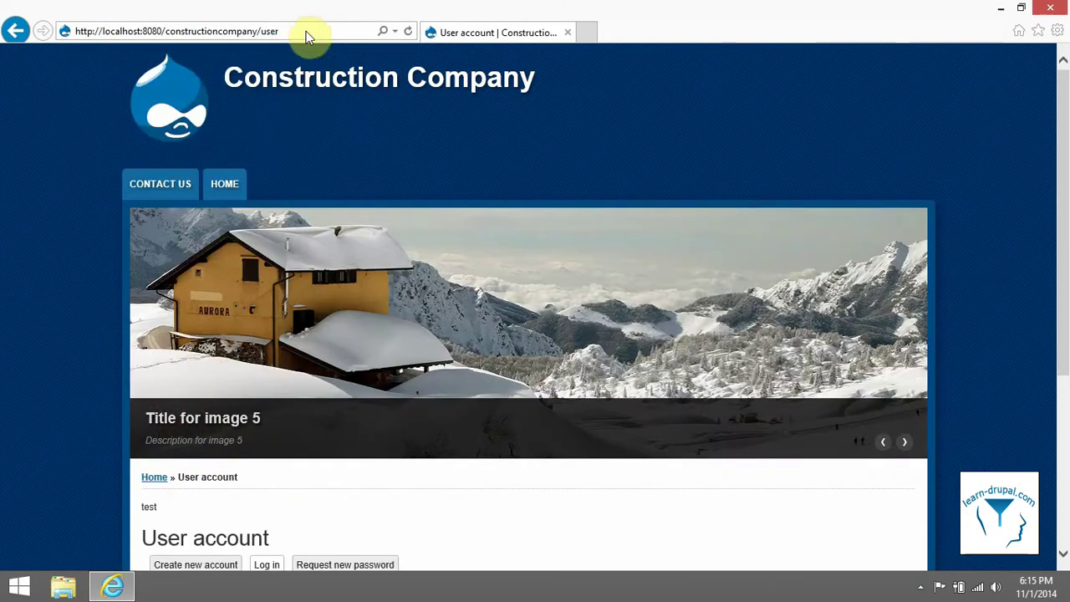
pyautogui.scroll(-3, 292, 249)
pyautogui.click(248, 324)
pyautogui.write('admin')
pyautogui.press('Tab')
pyautogui.press('Return')
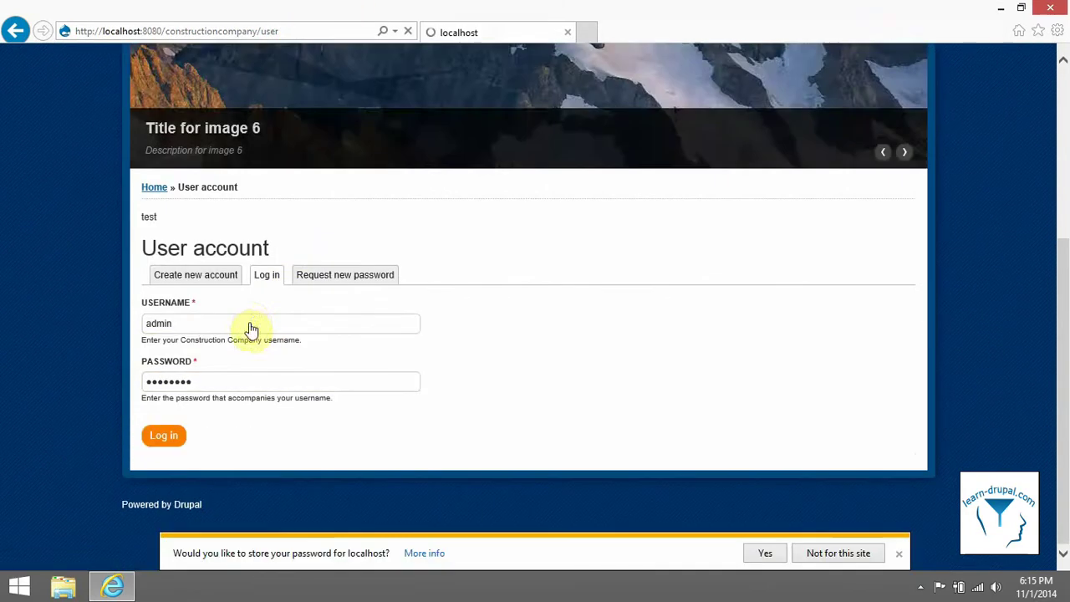
# Step: Filter the Modules list for 'wysiwyg' to find the Wysiwyg module
pyautogui.click(343, 60)
pyautogui.click(399, 292)
pyautogui.write('wysiwyg')
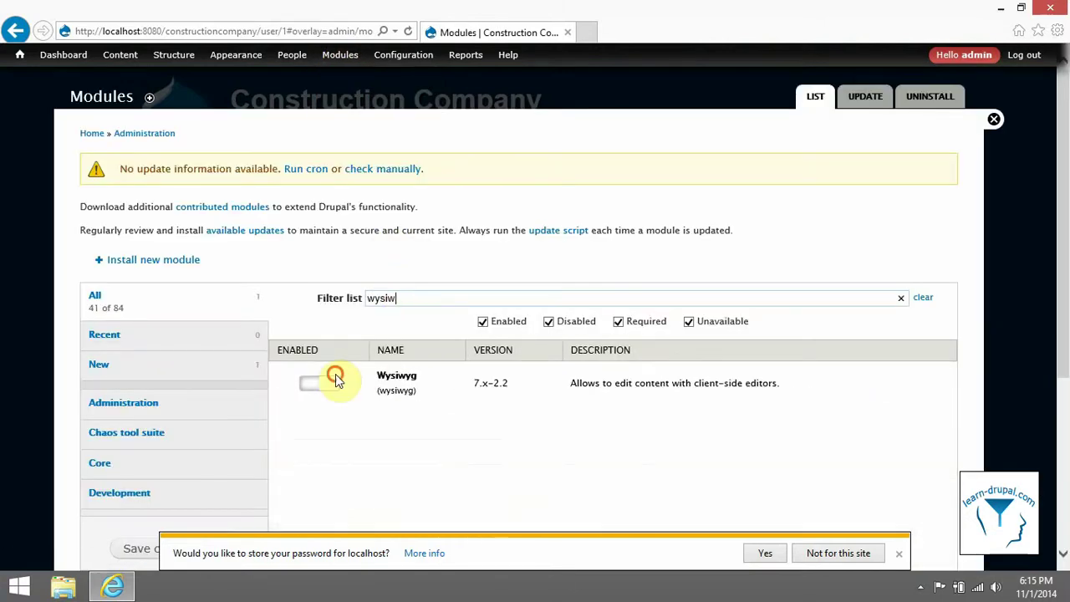
pyautogui.scroll(-3, 143, 530)
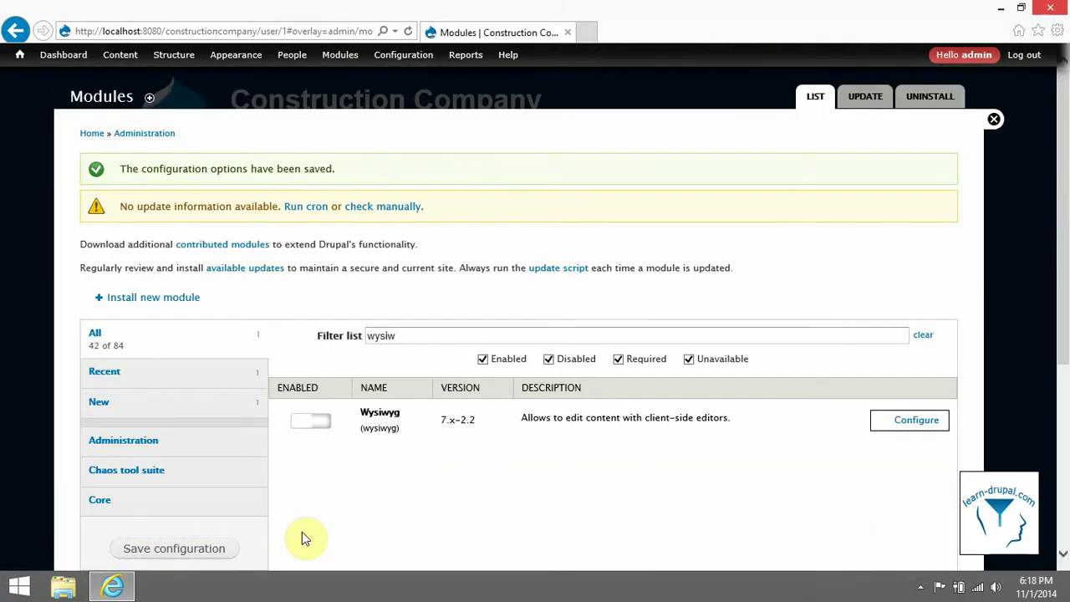
pyautogui.moveTo(403, 54)
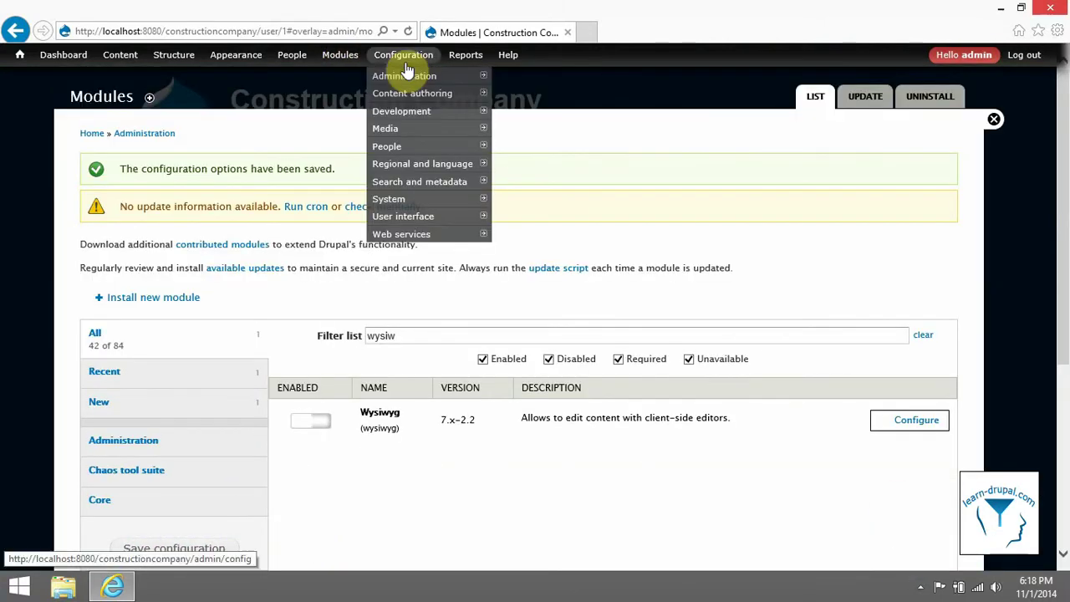
pyautogui.moveTo(413, 94)
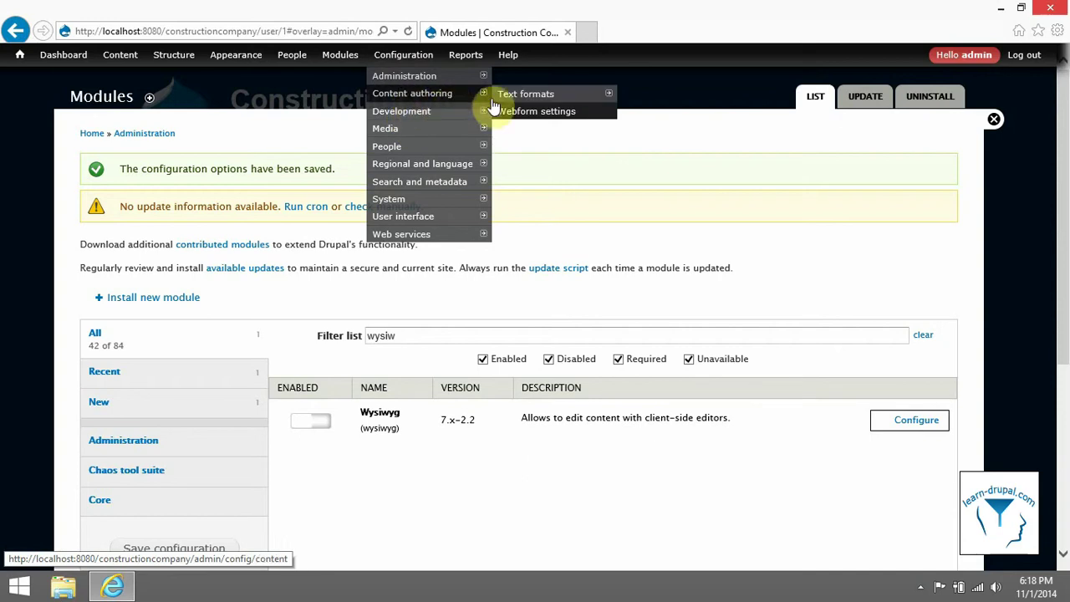
# Step: On the Wysiwyg profiles page, find and select the TinyMCE library install path in the instructions
pyautogui.click(20, 56)
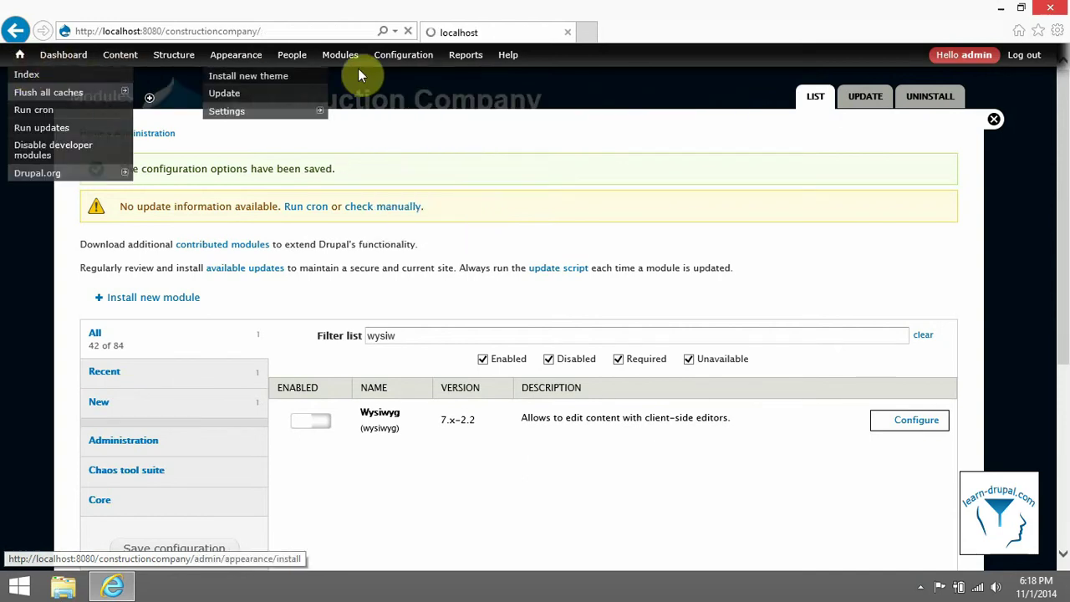
pyautogui.click(532, 131)
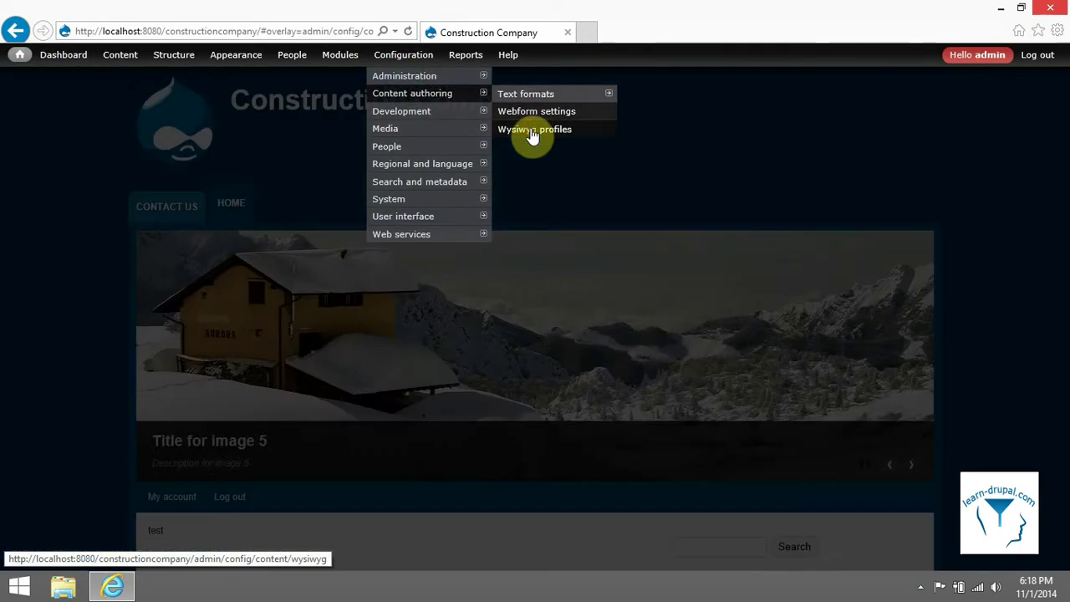
pyautogui.scroll(-2, 418, 306)
pyautogui.scroll(-5, 416, 334)
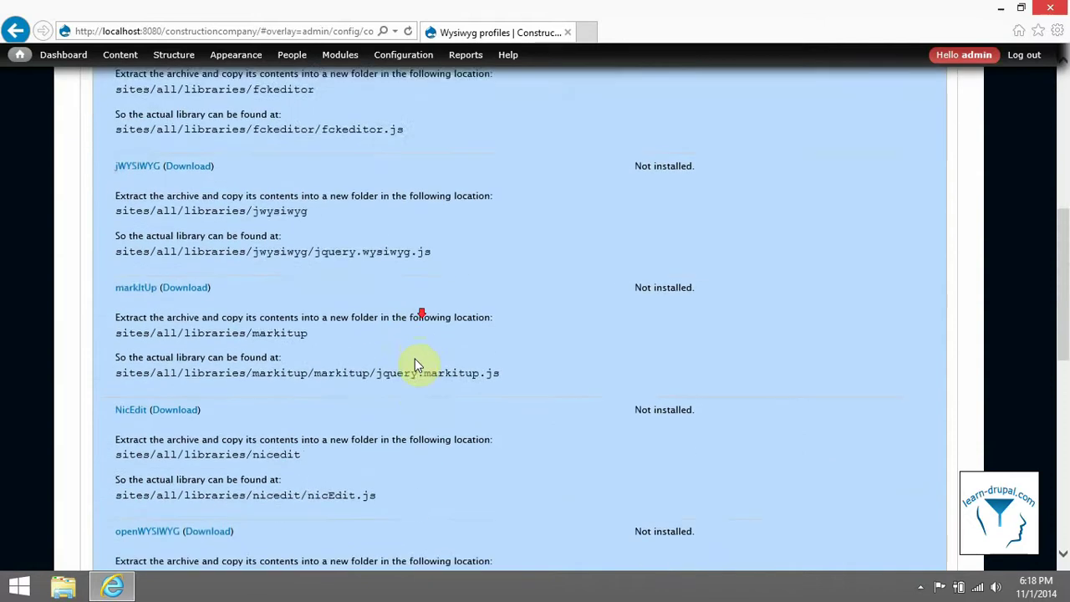
pyautogui.scroll(-5, 415, 363)
pyautogui.scroll(-3, 412, 372)
pyautogui.scroll(3, 398, 388)
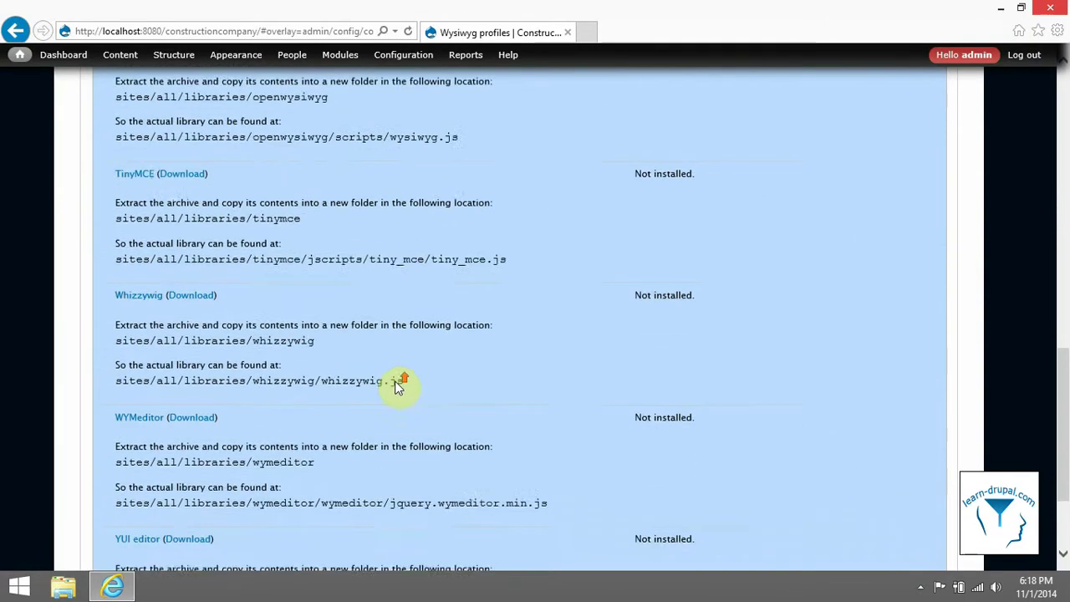
pyautogui.moveTo(121, 304); pyautogui.dragTo(282, 315)
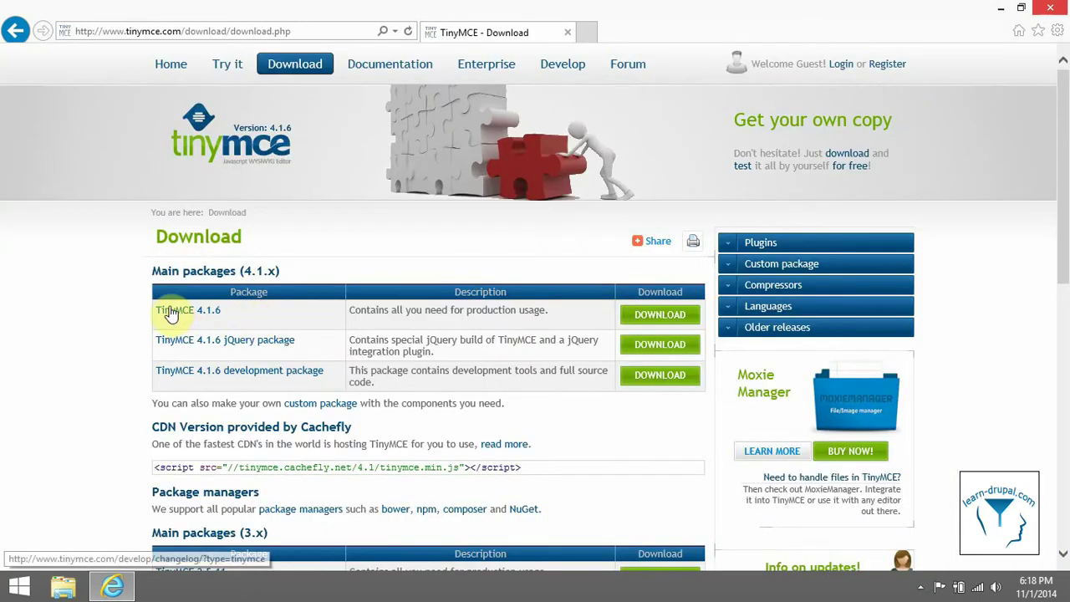
# Step: Save the TinyMCE 3.5.11 zip from the 3.x main packages and show it in its folder
pyautogui.doubleClick(214, 313)
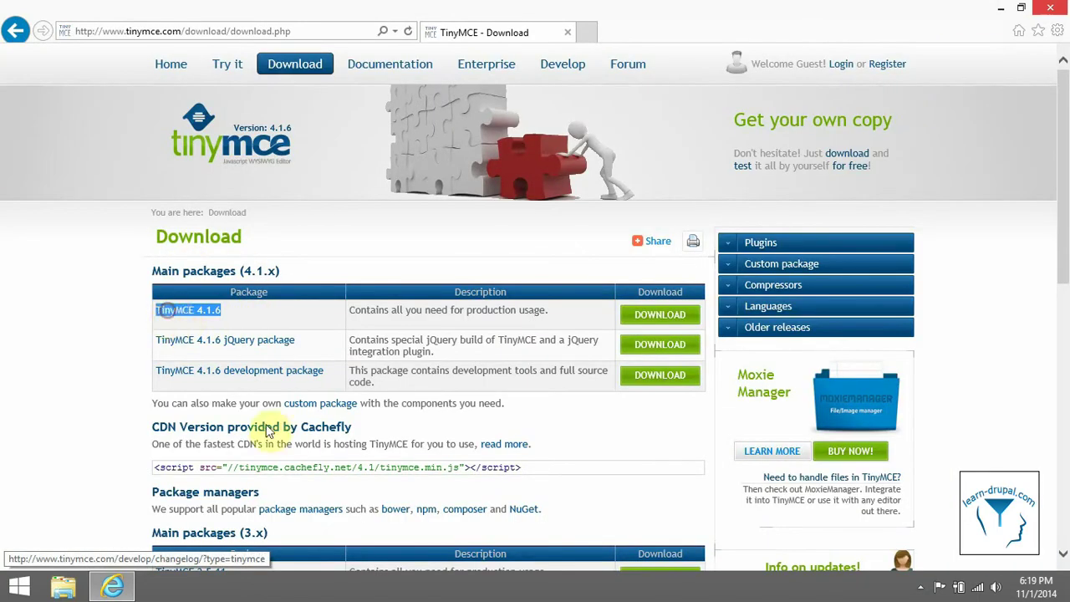
pyautogui.moveTo(270, 535); pyautogui.dragTo(155, 532)
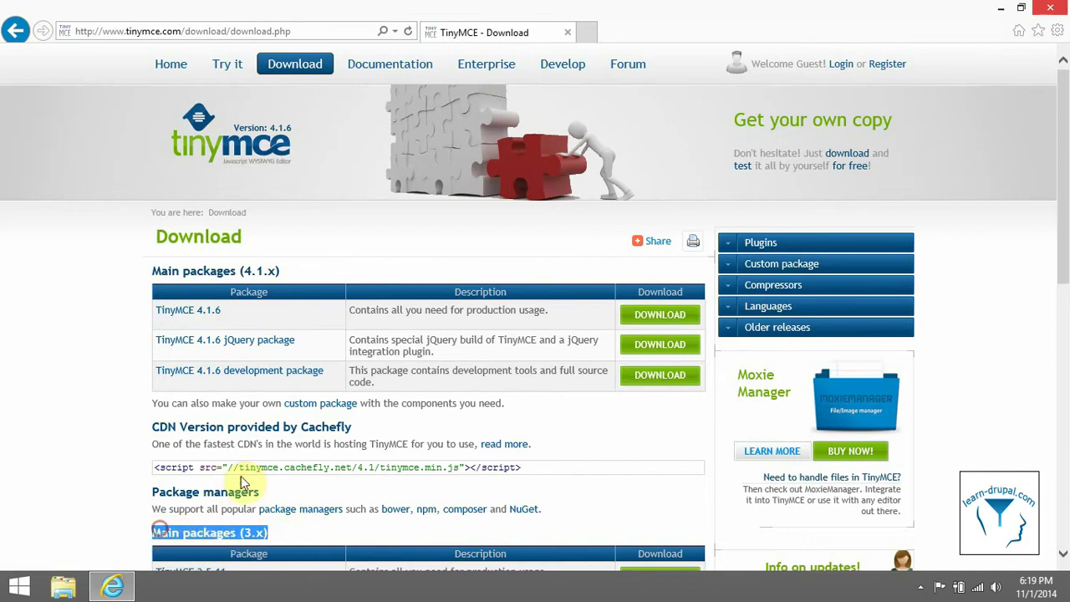
pyautogui.scroll(-2, 242, 483)
pyautogui.click(660, 426)
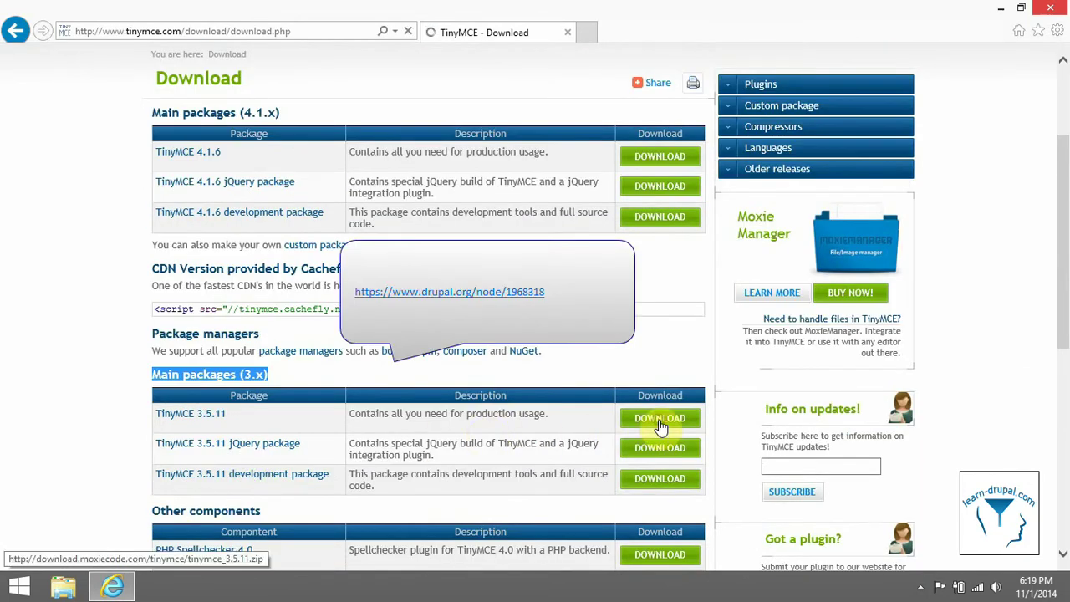
pyautogui.click(788, 552)
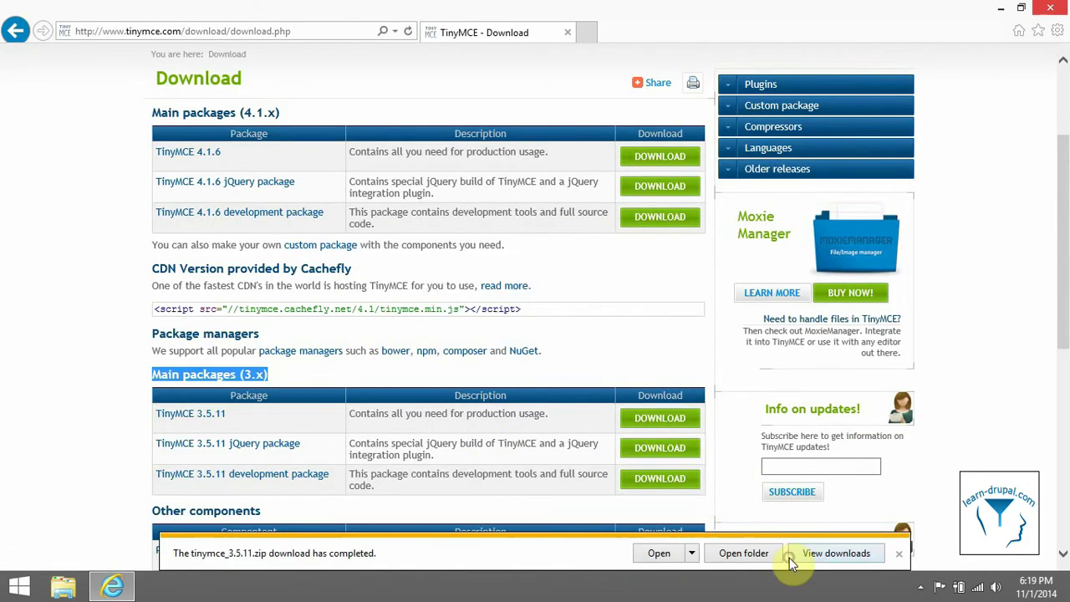
pyautogui.click(750, 551)
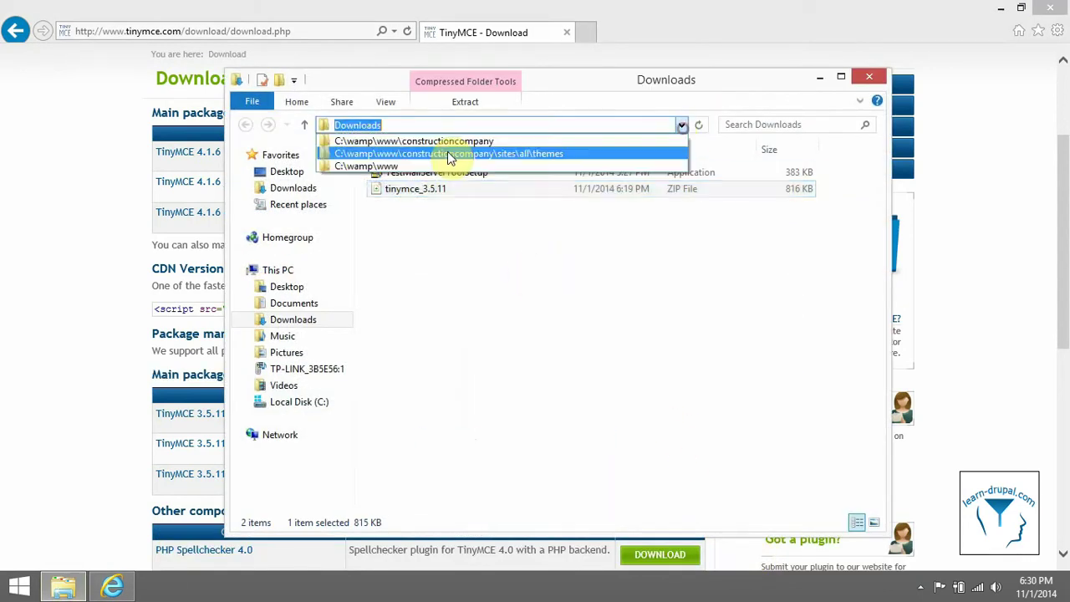
# Step: Create a 'libraries' folder in the construction company site's sites/all folder
pyautogui.click(414, 140)
pyautogui.doubleClick(396, 246)
pyautogui.doubleClick(396, 172)
pyautogui.rightClick(393, 215)
pyautogui.click(707, 179)
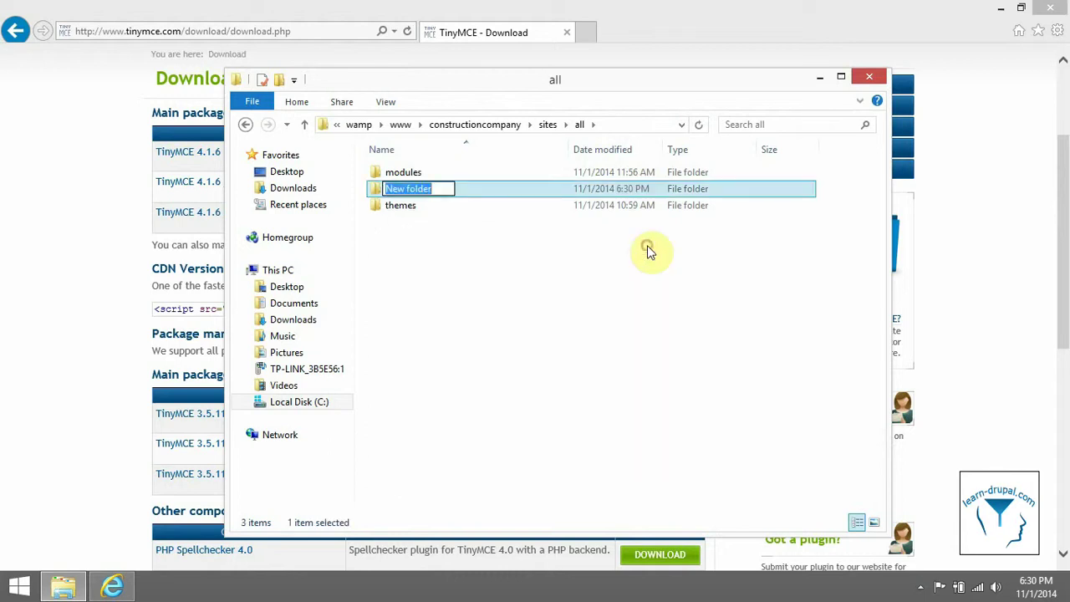
pyautogui.write('ies')
pyautogui.press('Return')
pyautogui.press('Return')
# Step: Extract the TinyMCE zip inside libraries, delete the zip, and return to Wysiwyg profiles
pyautogui.rightClick(460, 241)
pyautogui.click(477, 386)
pyautogui.rightClick(423, 173)
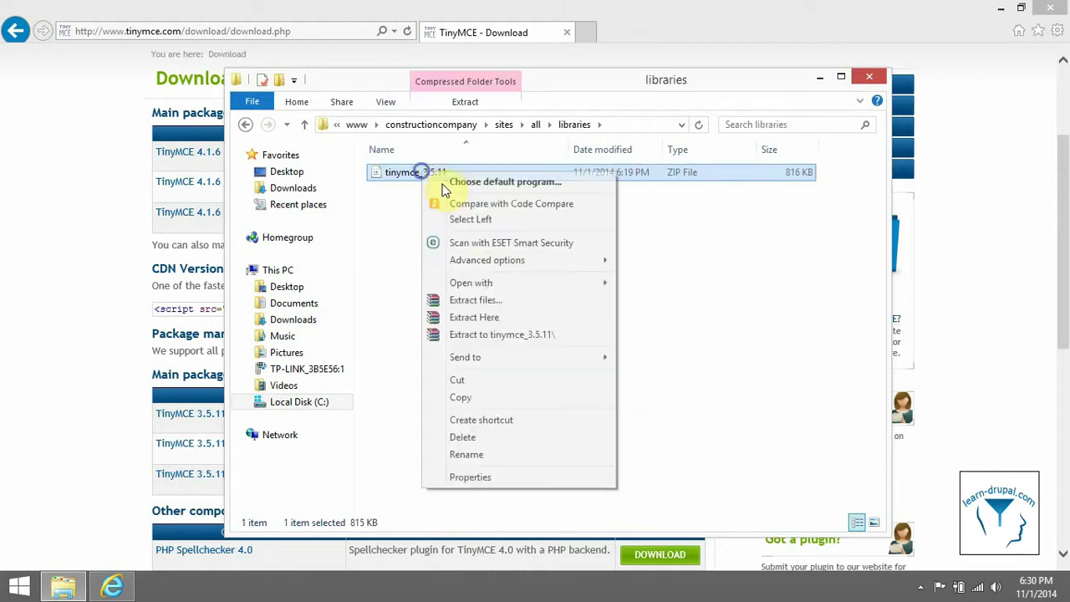
pyautogui.click(481, 317)
pyautogui.rightClick(373, 184)
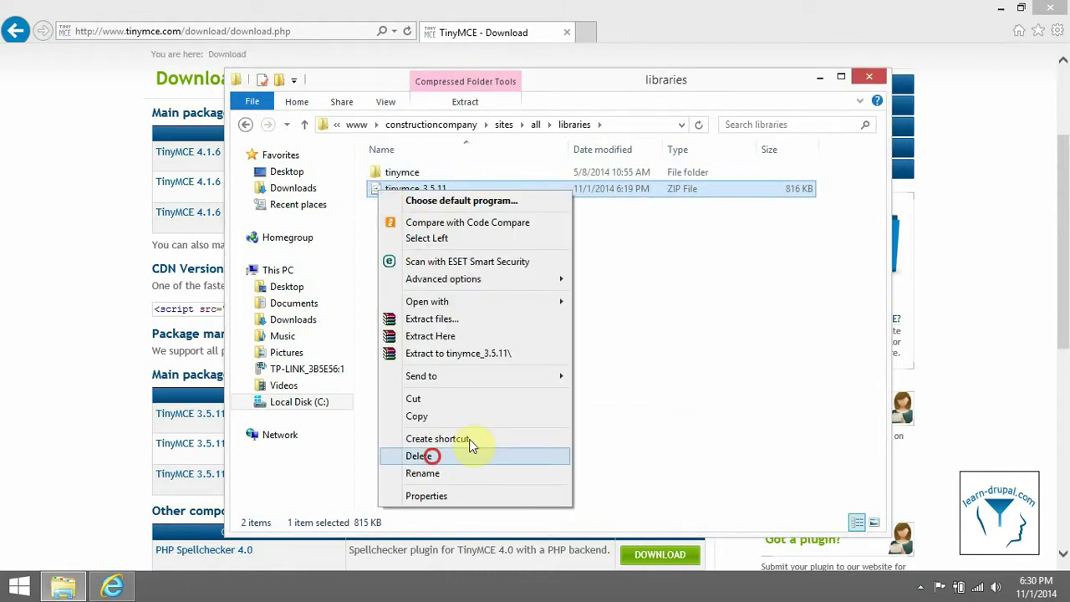
pyautogui.click(471, 452)
pyautogui.click(200, 70)
pyautogui.click(15, 30)
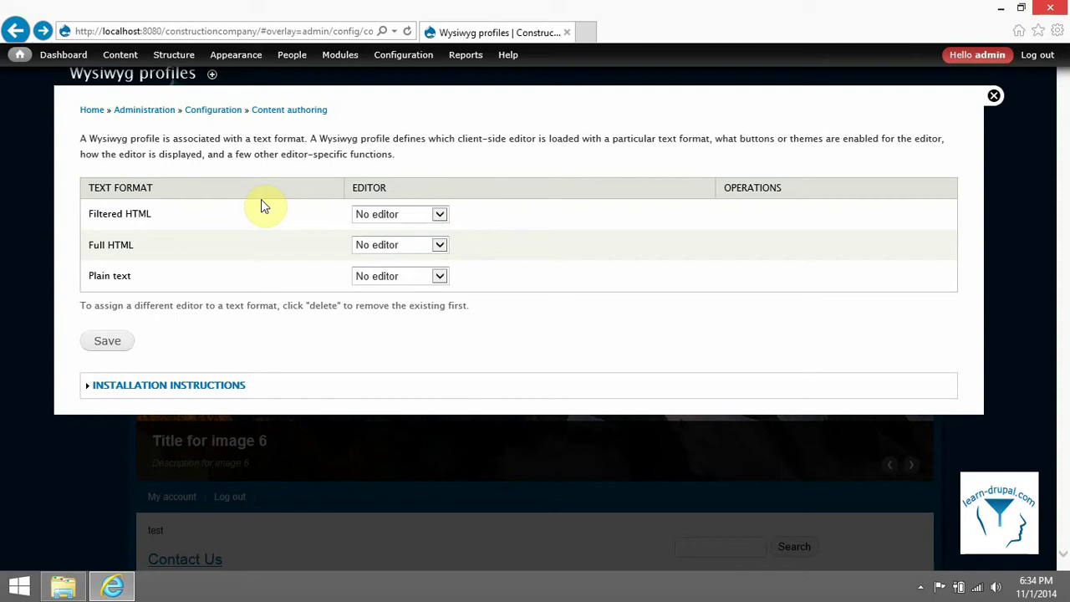
# Step: Assign TinyMCE 3.5.11 to the Full HTML format, save, and edit that profile
pyautogui.doubleClick(159, 214)
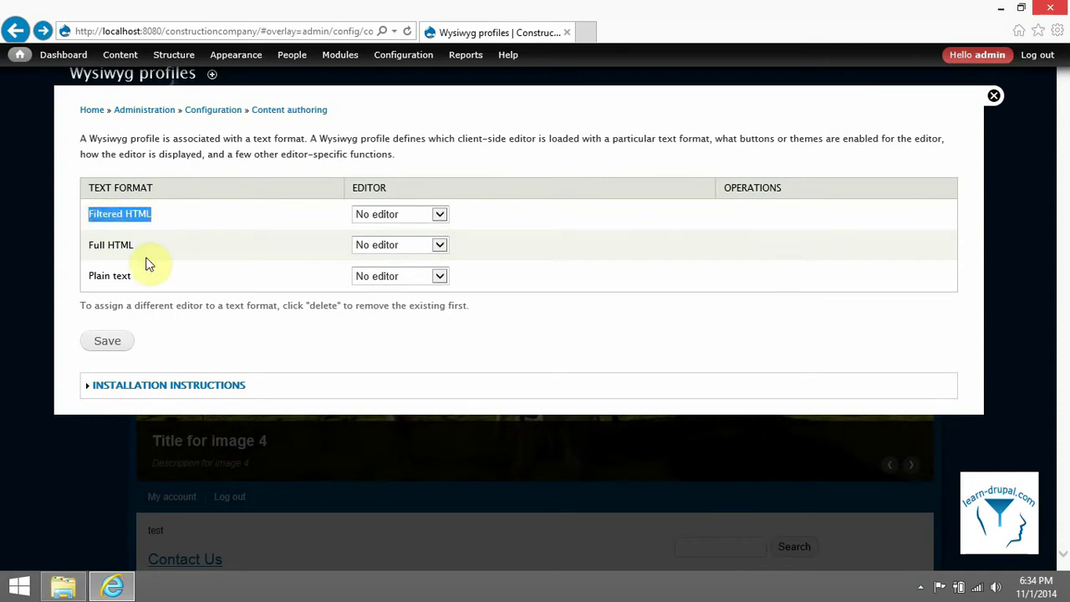
pyautogui.moveTo(138, 249); pyautogui.dragTo(97, 250)
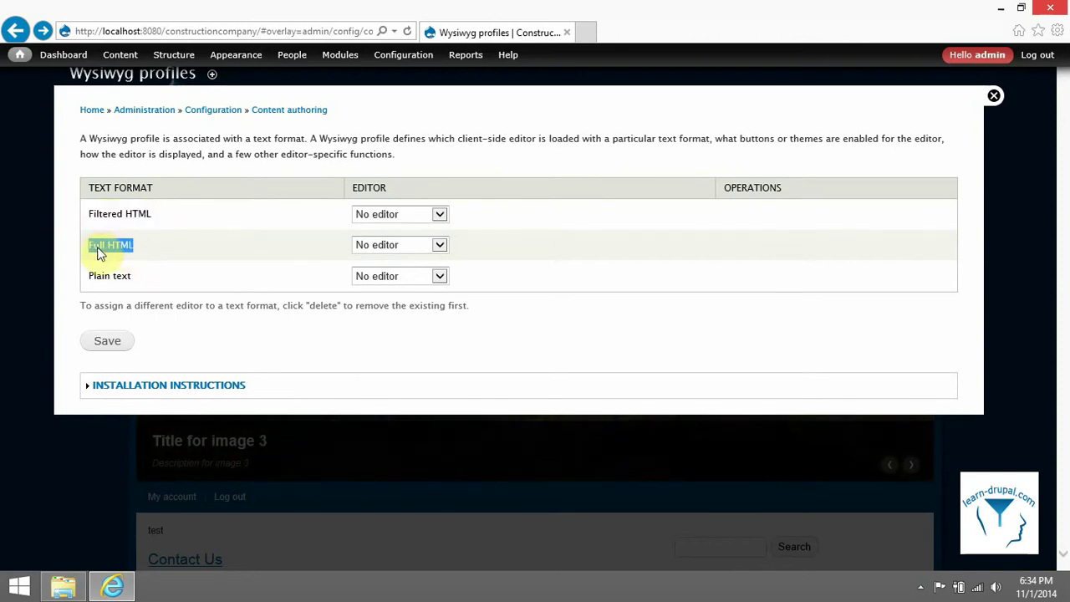
pyautogui.click(406, 250)
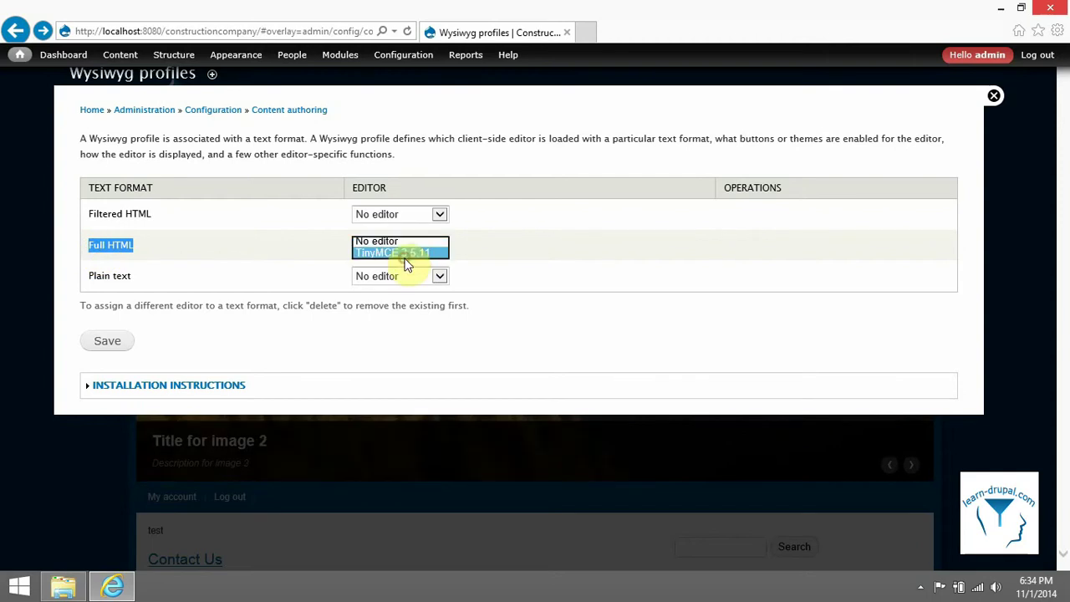
pyautogui.click(407, 253)
pyautogui.click(117, 351)
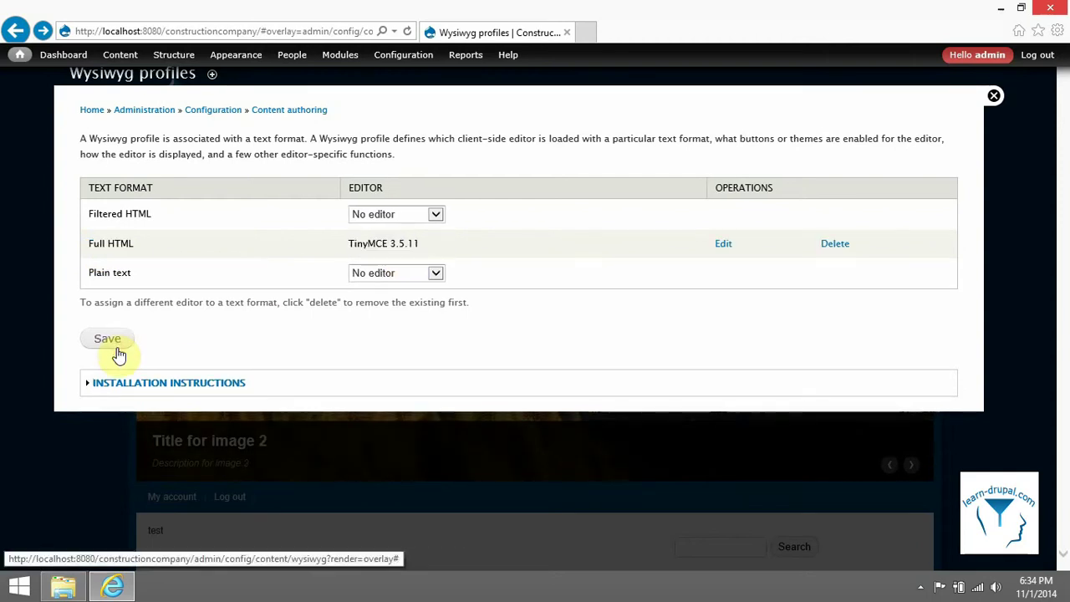
pyautogui.click(723, 246)
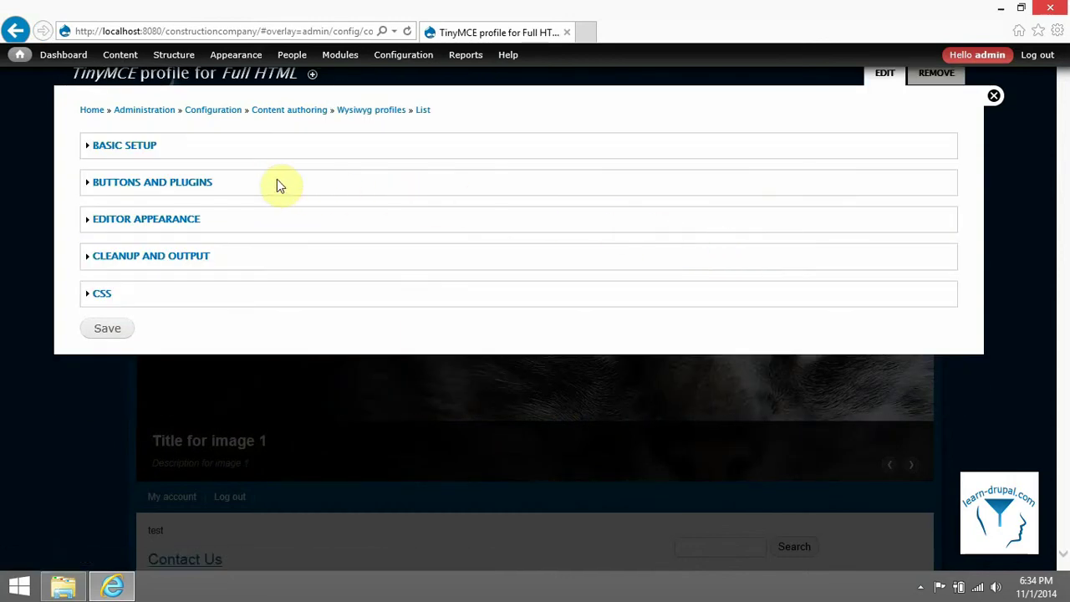
# Step: Enable the Bold and Italic buttons under Buttons and Plugins and save the Full HTML profile
pyautogui.click(193, 184)
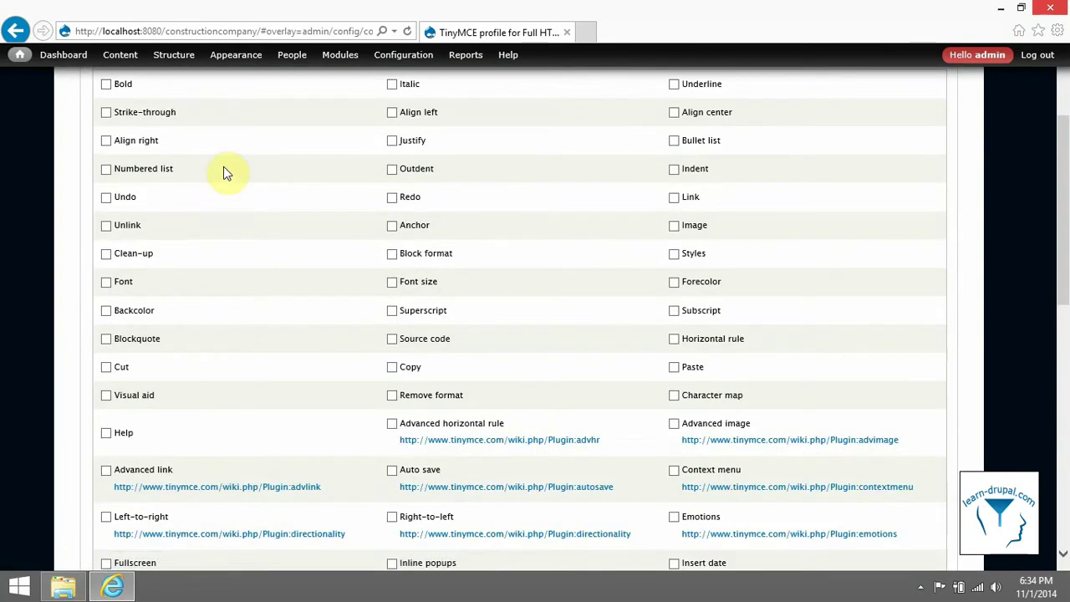
pyautogui.click(388, 86)
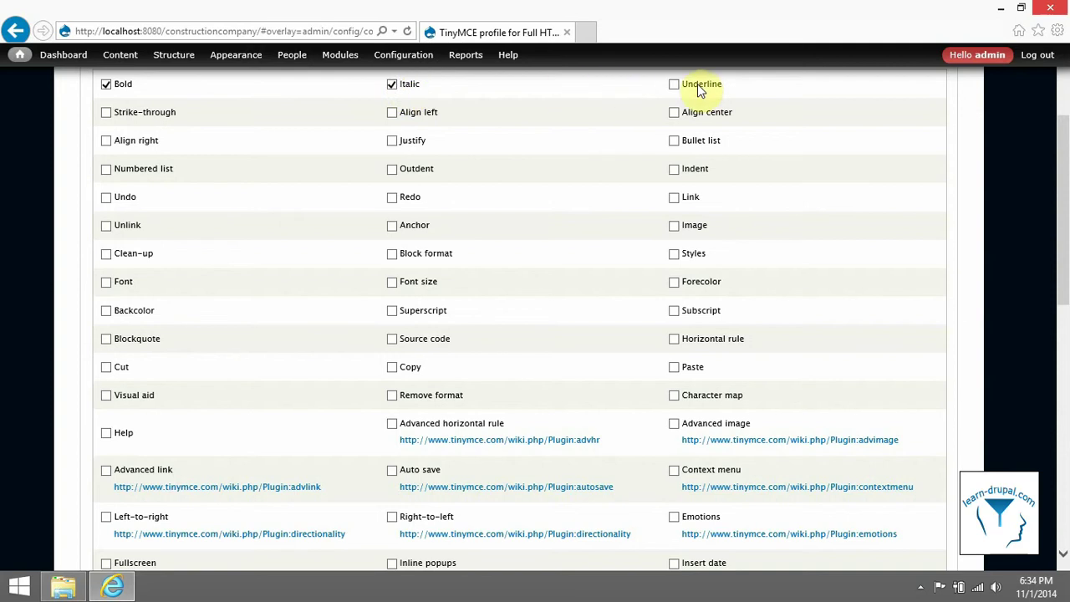
pyautogui.moveTo(1064, 261); pyautogui.dragTo(1064, 472)
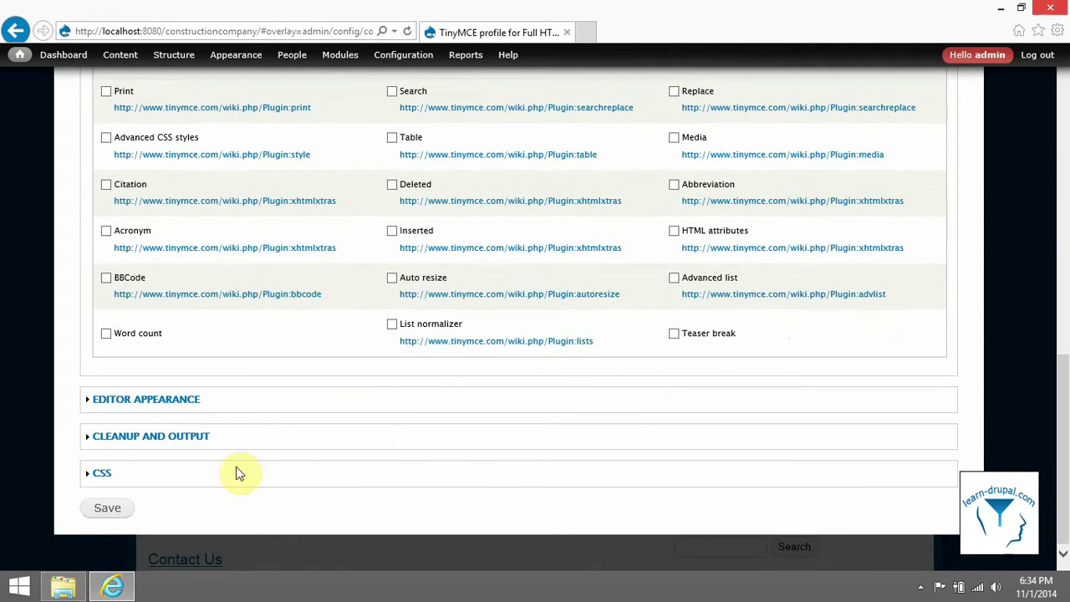
pyautogui.click(110, 516)
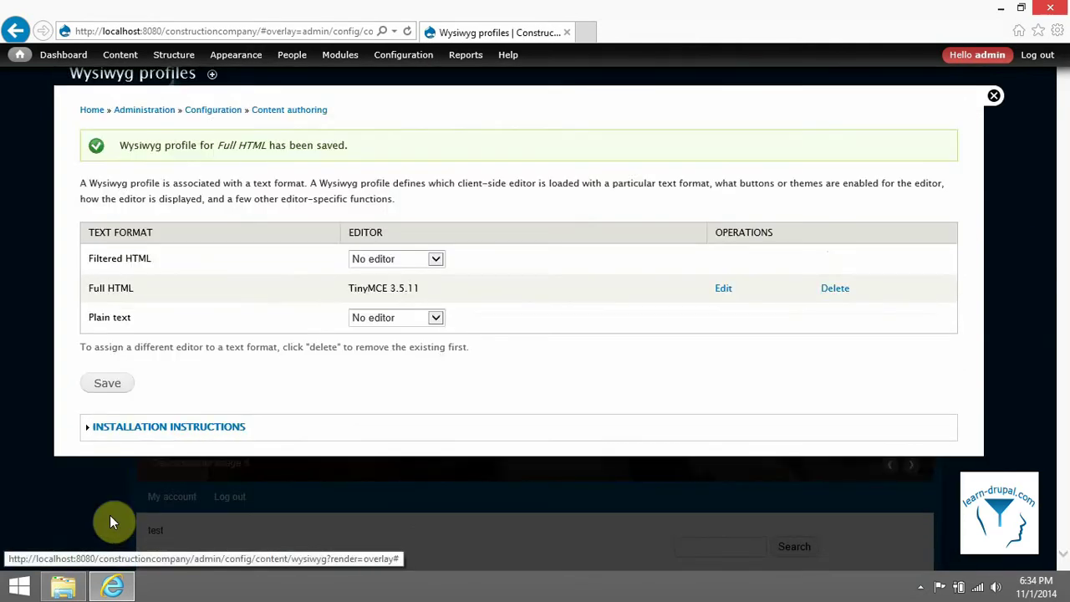
# Step: Edit Test Basic, switch its body to Full HTML, and add bold 'asdf' text
pyautogui.click(122, 57)
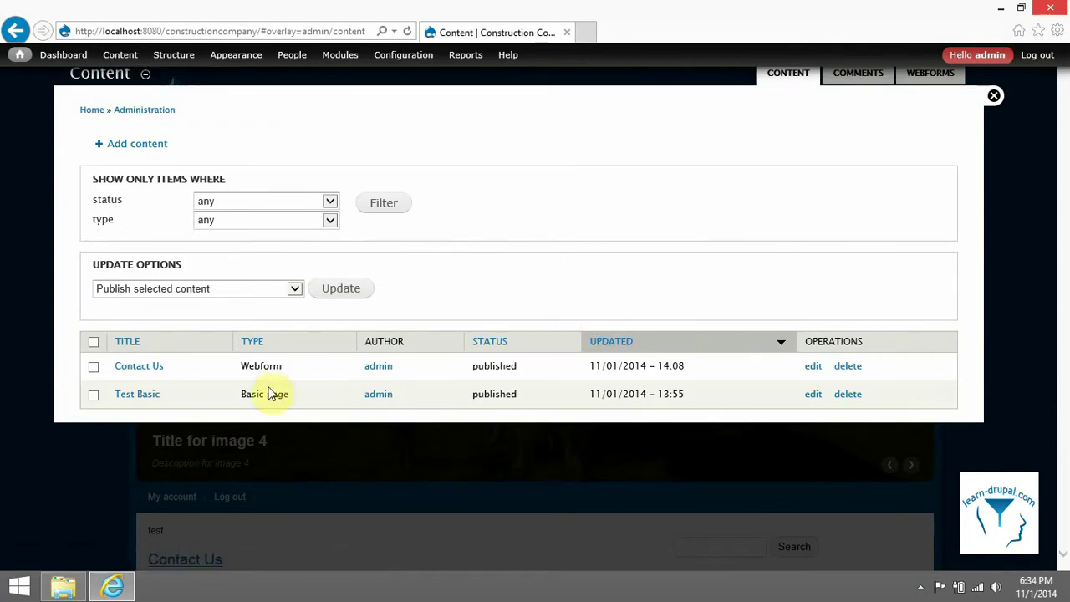
pyautogui.click(813, 394)
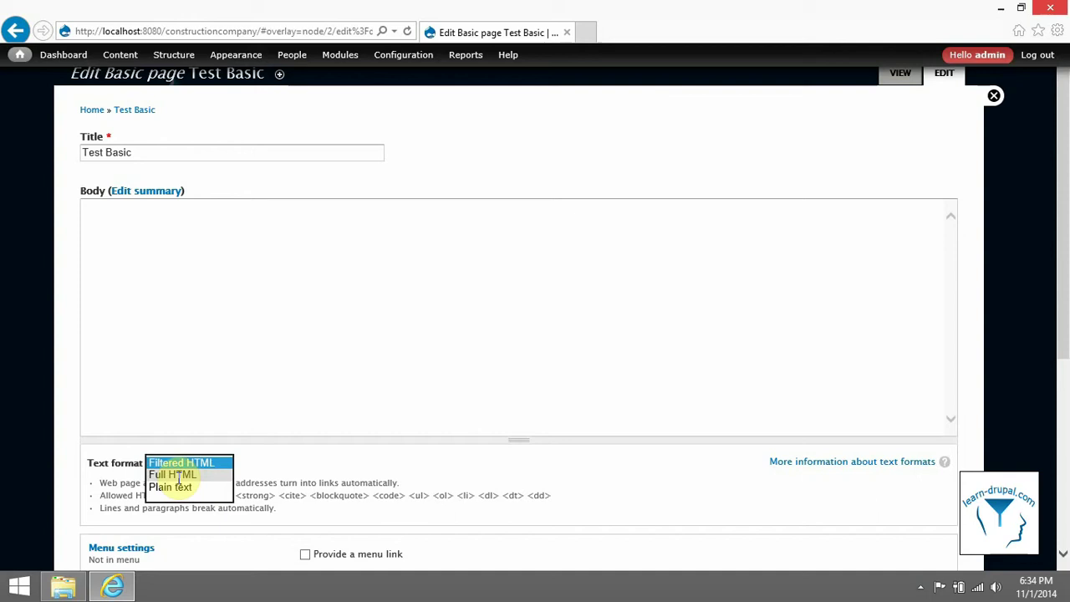
pyautogui.click(179, 475)
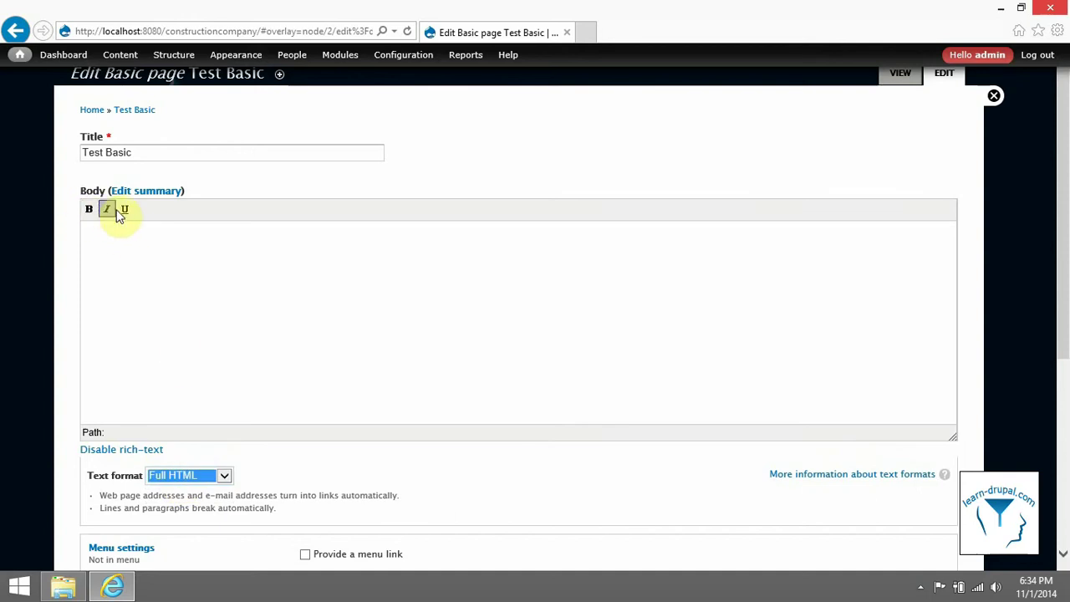
pyautogui.click(127, 274)
pyautogui.write('asdf')
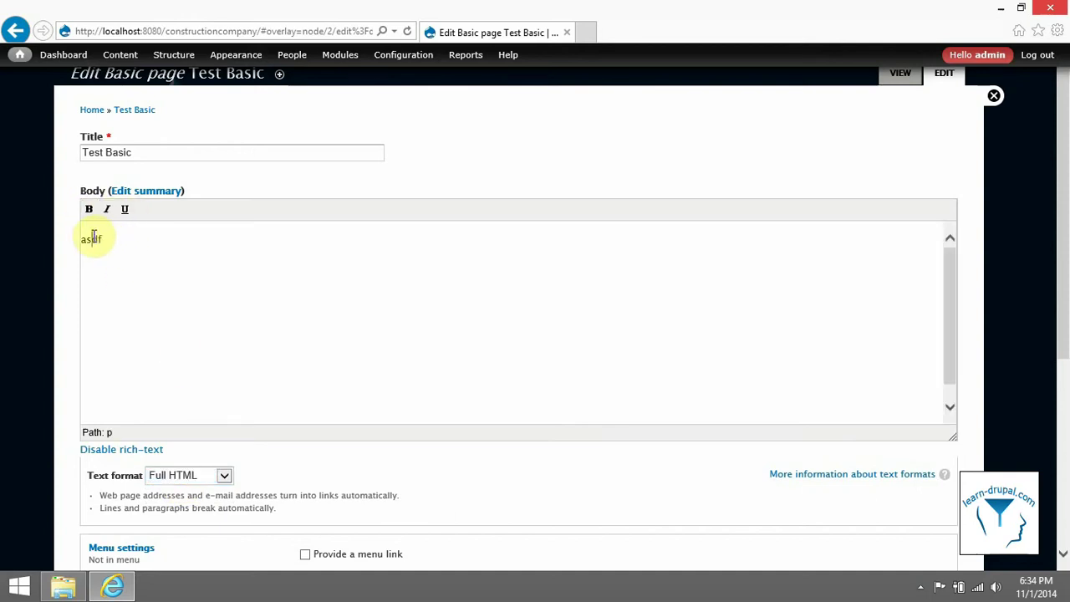
pyautogui.click(89, 210)
pyautogui.click(180, 280)
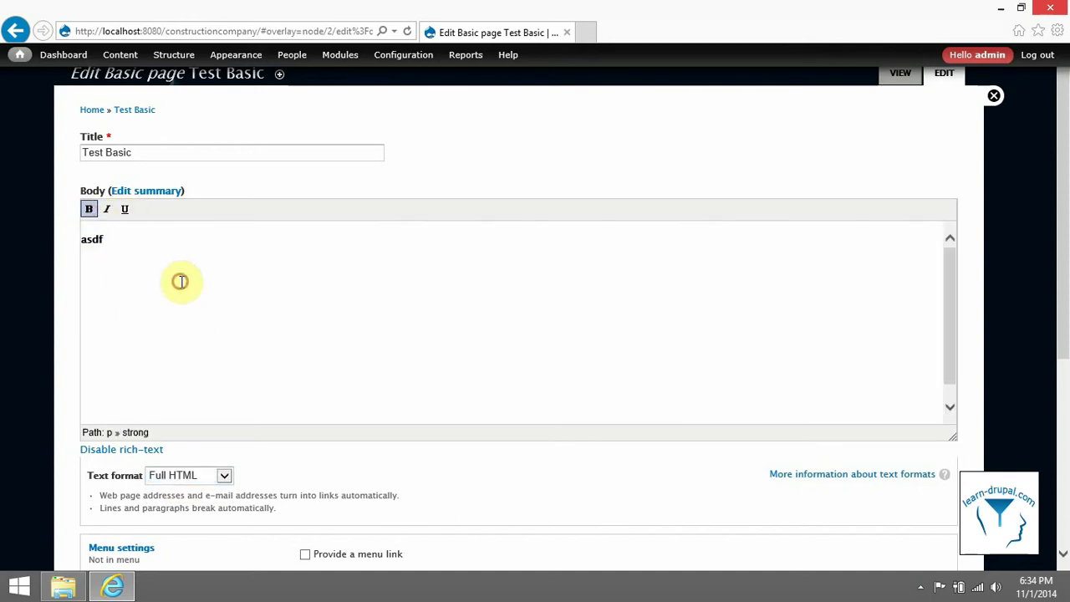
# Step: Save the Test Basic page and view it on the site
pyautogui.scroll(-2, 146, 385)
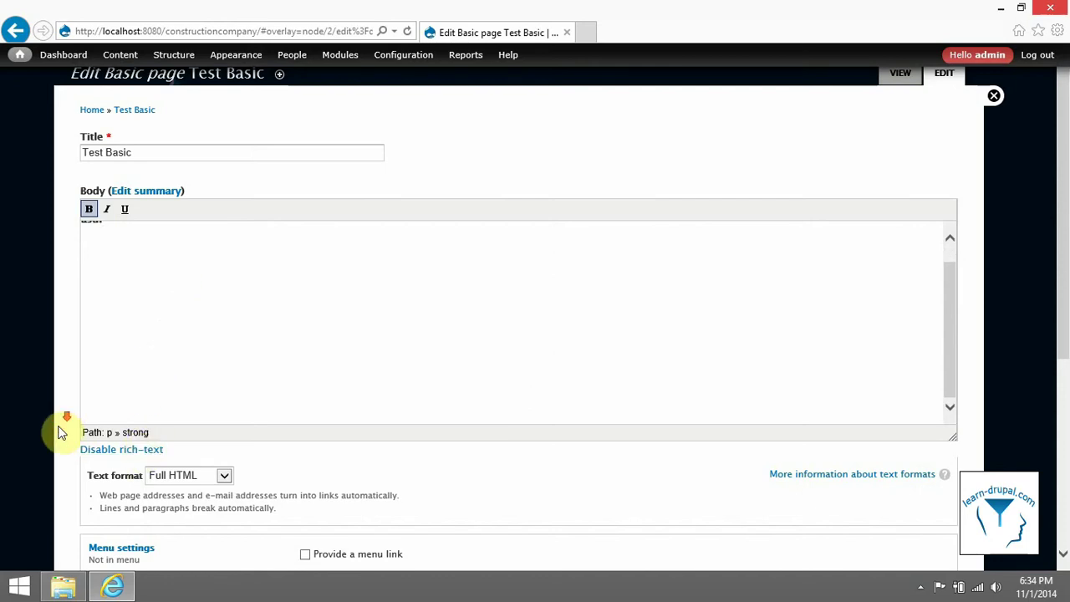
pyautogui.scroll(-4, 66, 435)
pyautogui.click(95, 500)
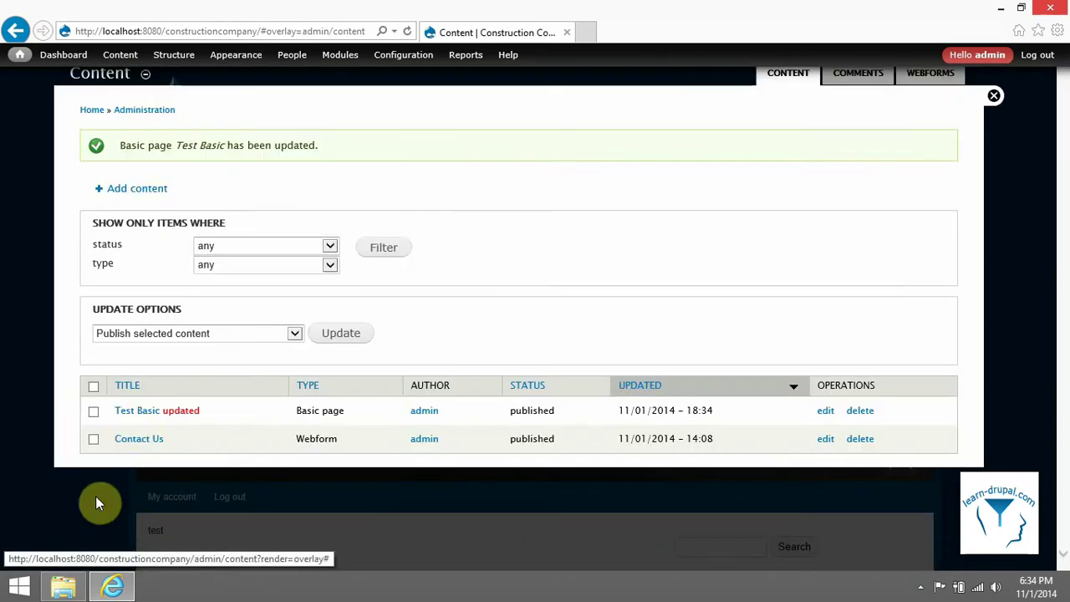
pyautogui.click(138, 412)
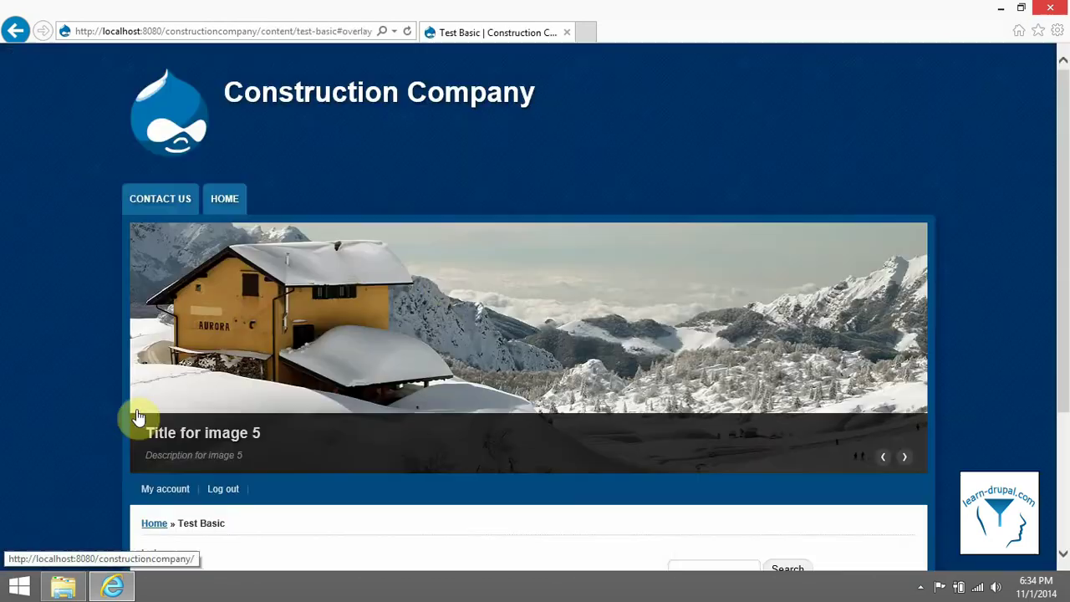
pyautogui.scroll(-2, 444, 285)
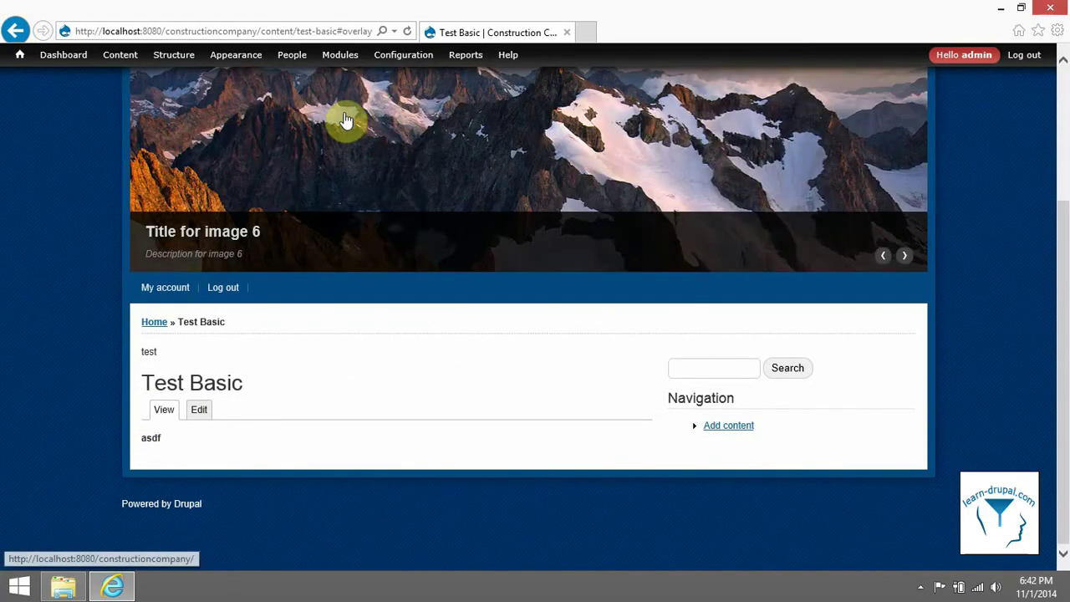
pyautogui.click(339, 55)
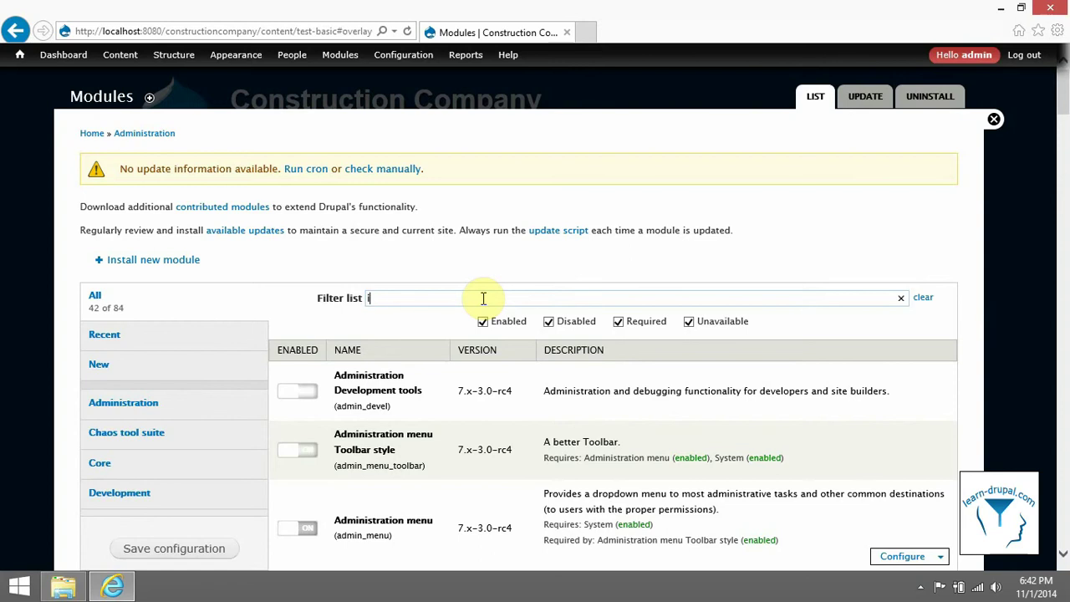
# Step: Turn on IMCE in the filtered Modules list and save the configuration
pyautogui.click(314, 384)
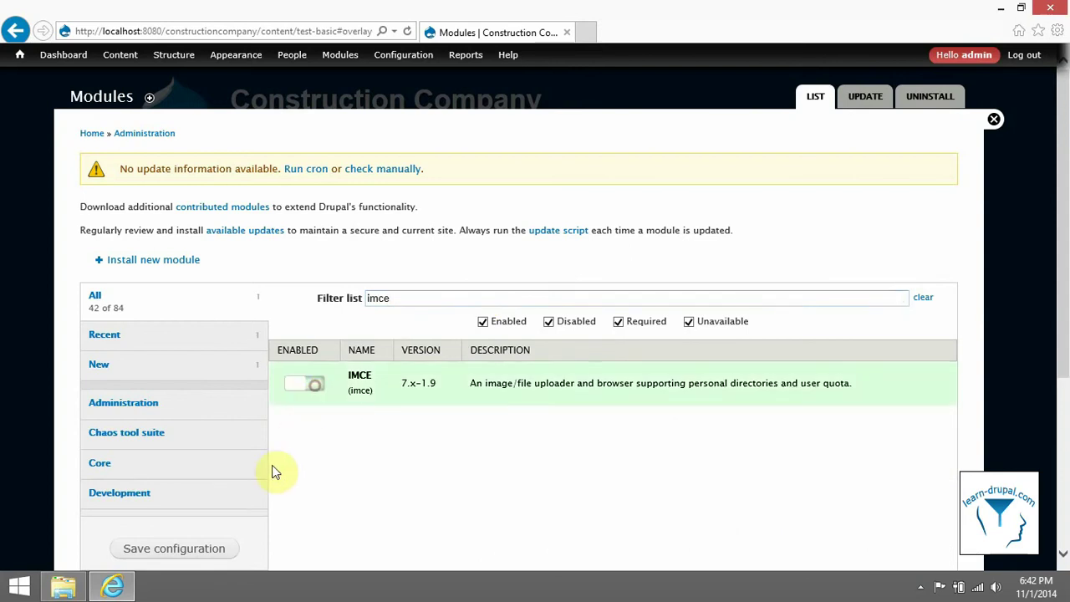
pyautogui.click(200, 554)
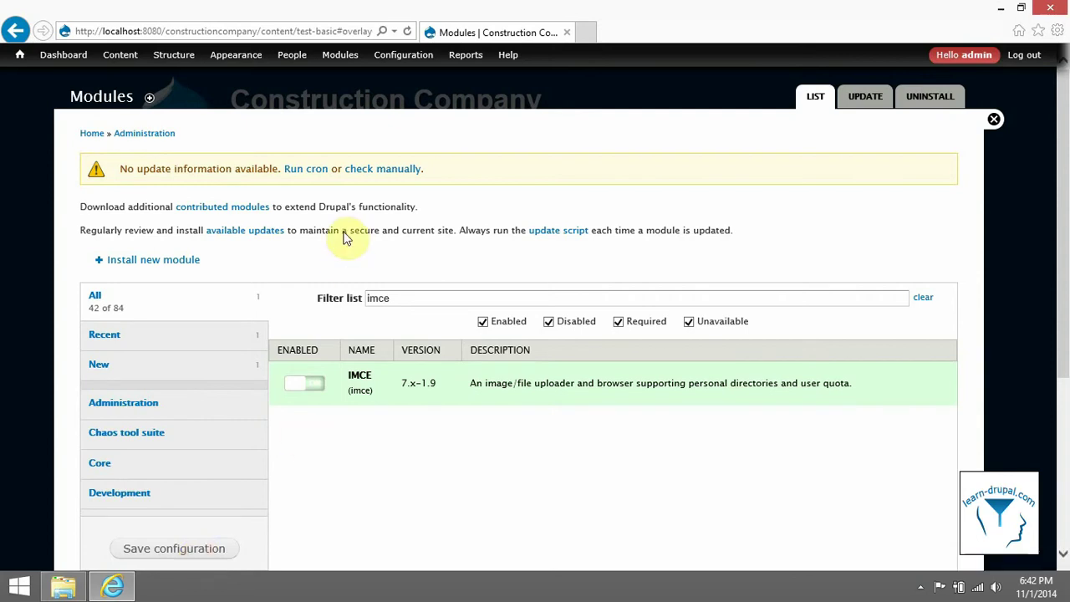
pyautogui.moveTo(403, 55)
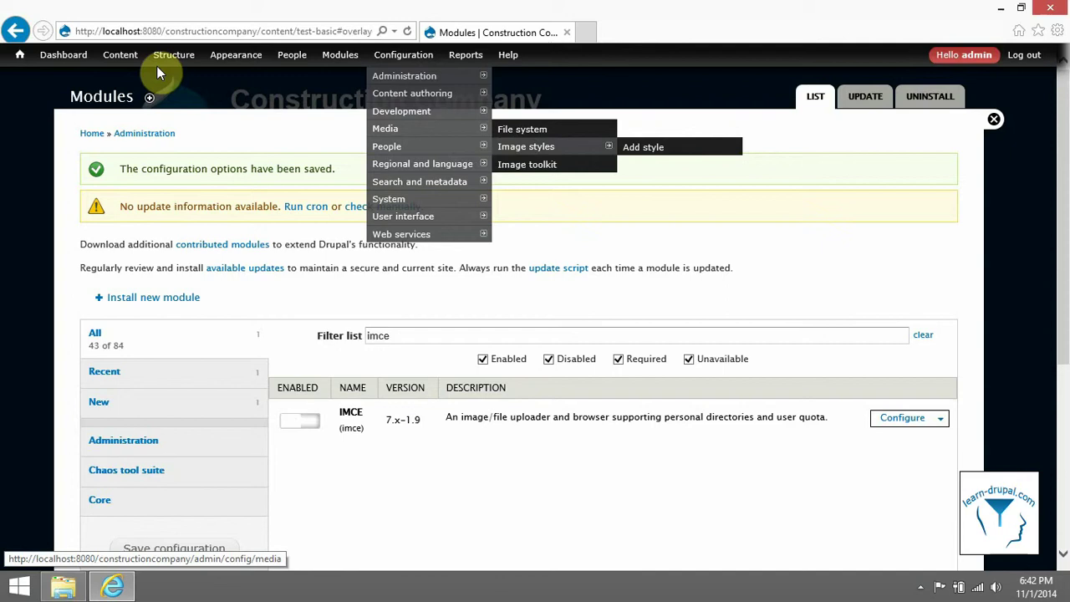
pyautogui.click(20, 56)
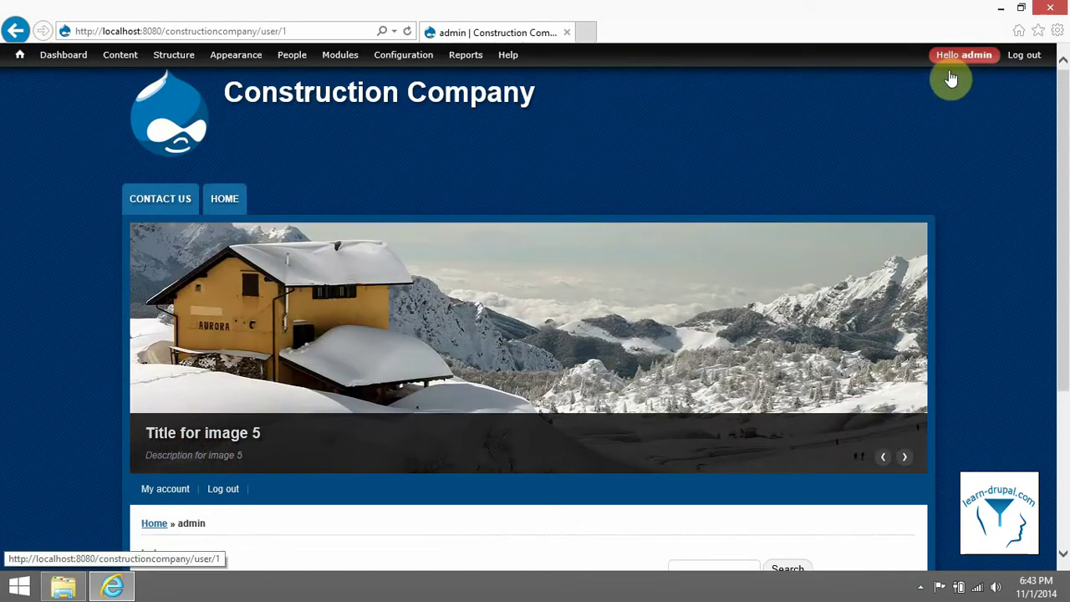
# Step: Bring up the Upload form in the admin's IMCE file browser
pyautogui.scroll(-2, 760, 183)
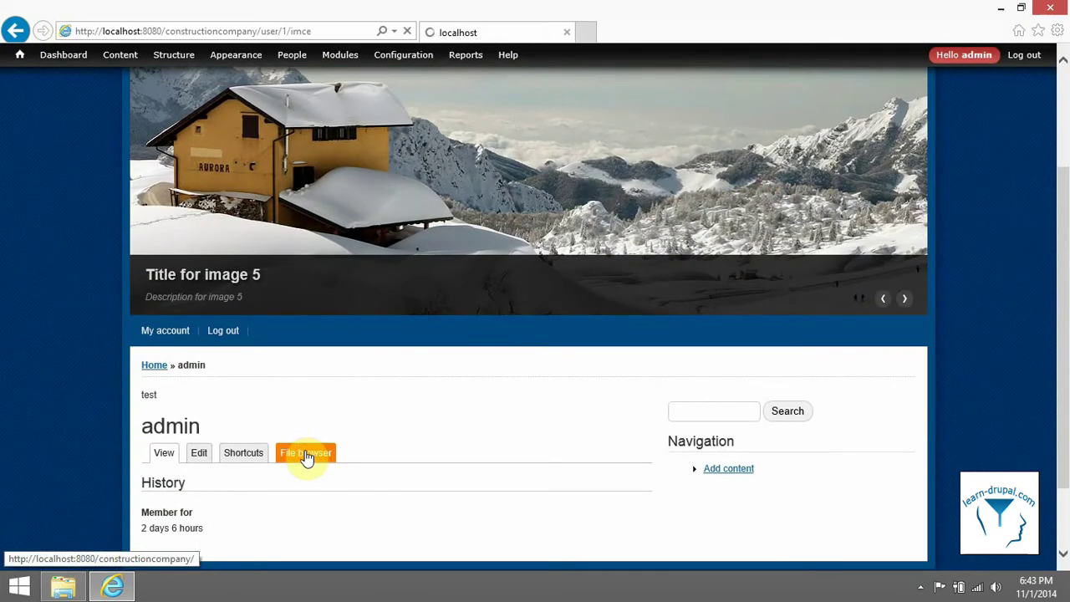
pyautogui.scroll(-2, 368, 376)
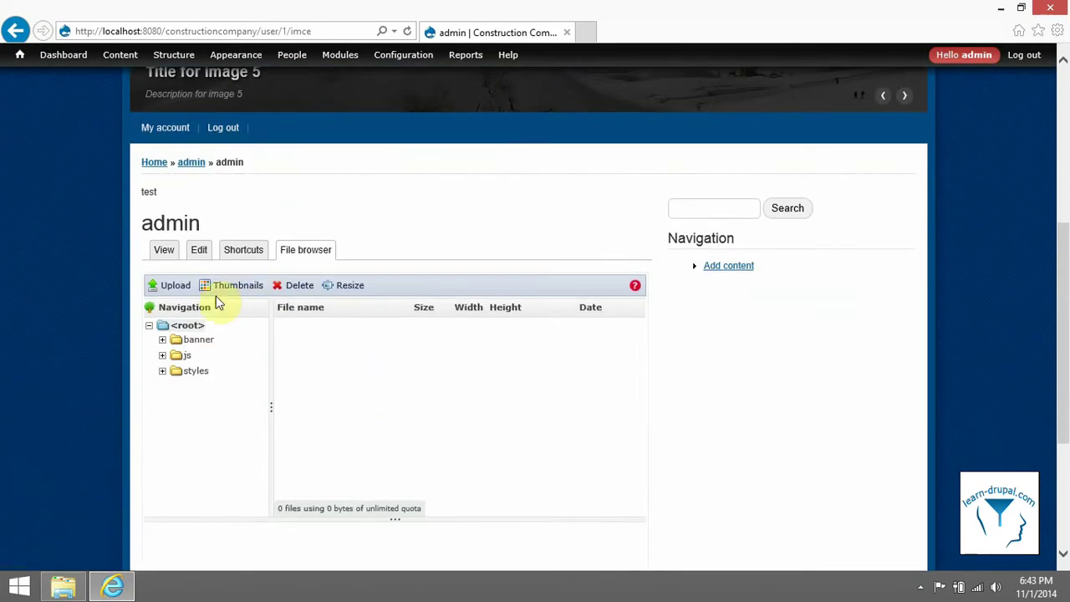
pyautogui.click(167, 286)
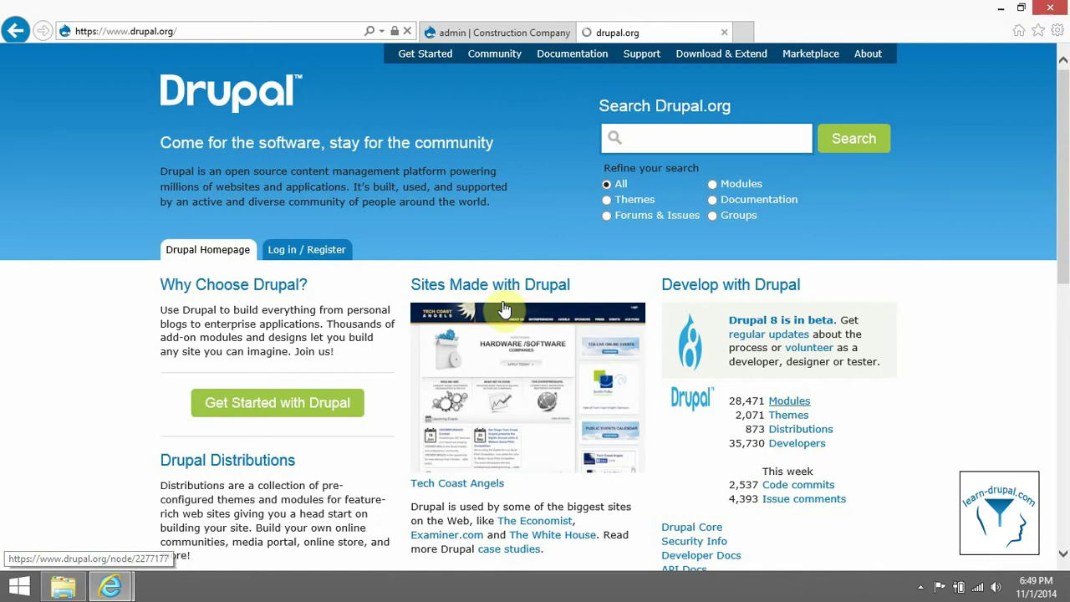
# Step: Search Drupal.org module downloads for 'imce bridge' and locate IMCE Wysiwyg bridge 7.x-1.0
pyautogui.click(358, 326)
pyautogui.write('imce bridge')
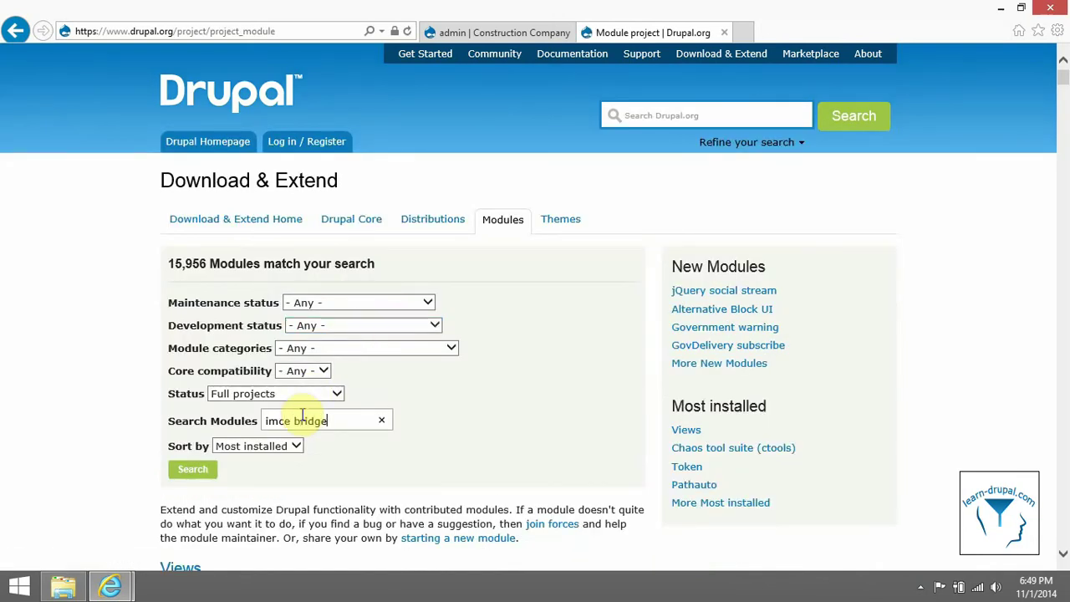
pyautogui.press('Return')
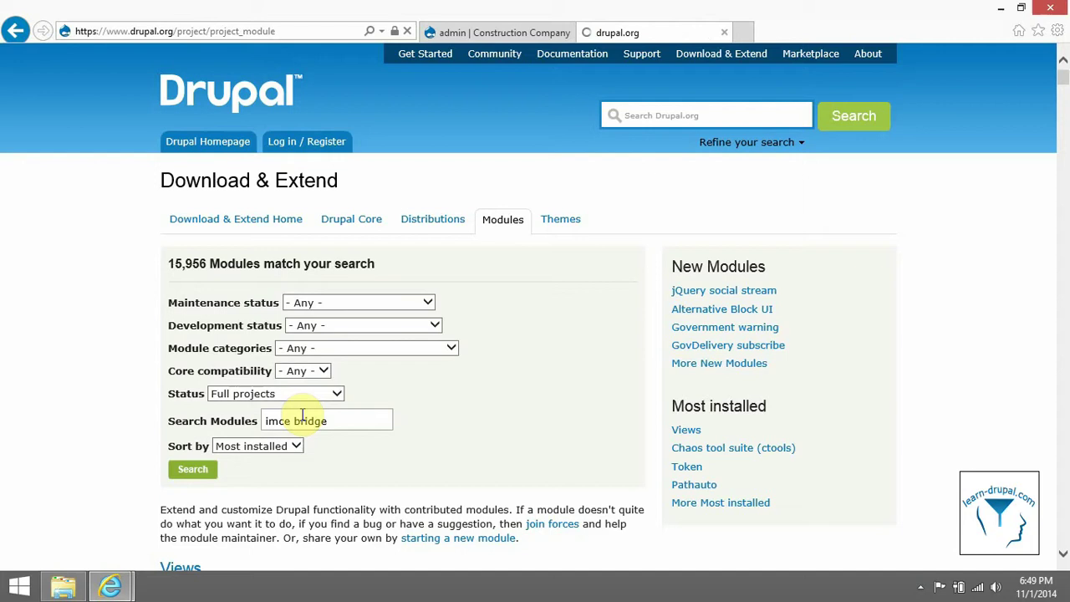
pyautogui.scroll(-3, 363, 412)
pyautogui.scroll(-7, 352, 418)
pyautogui.scroll(-5, 347, 423)
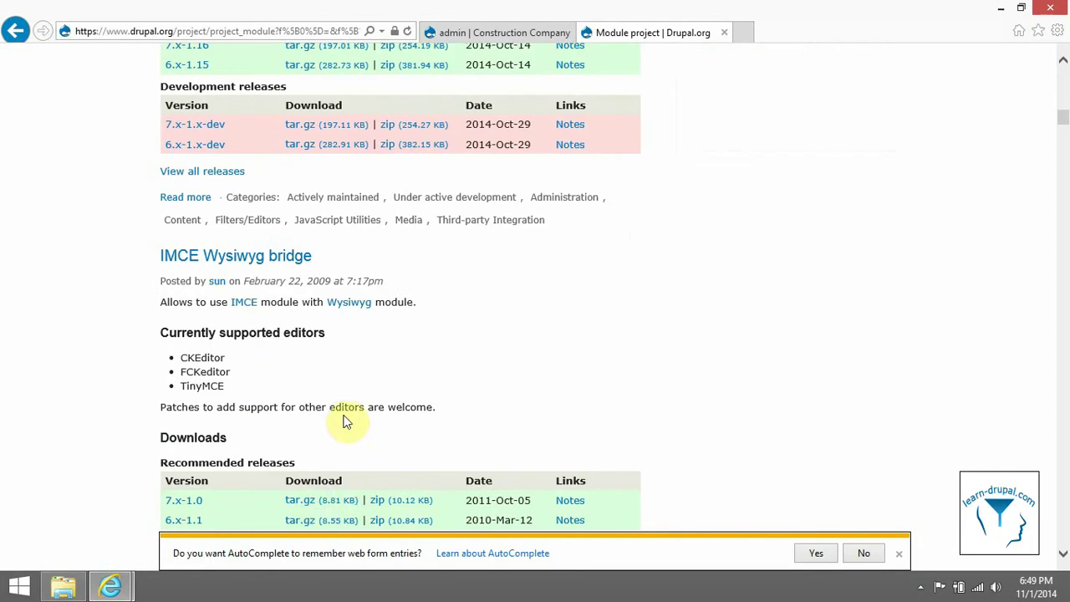
# Step: Download the IMCE Wysiwyg 7.x-1.0 tar.gz and copy the archive from its download folder
pyautogui.click(322, 503)
pyautogui.click(763, 554)
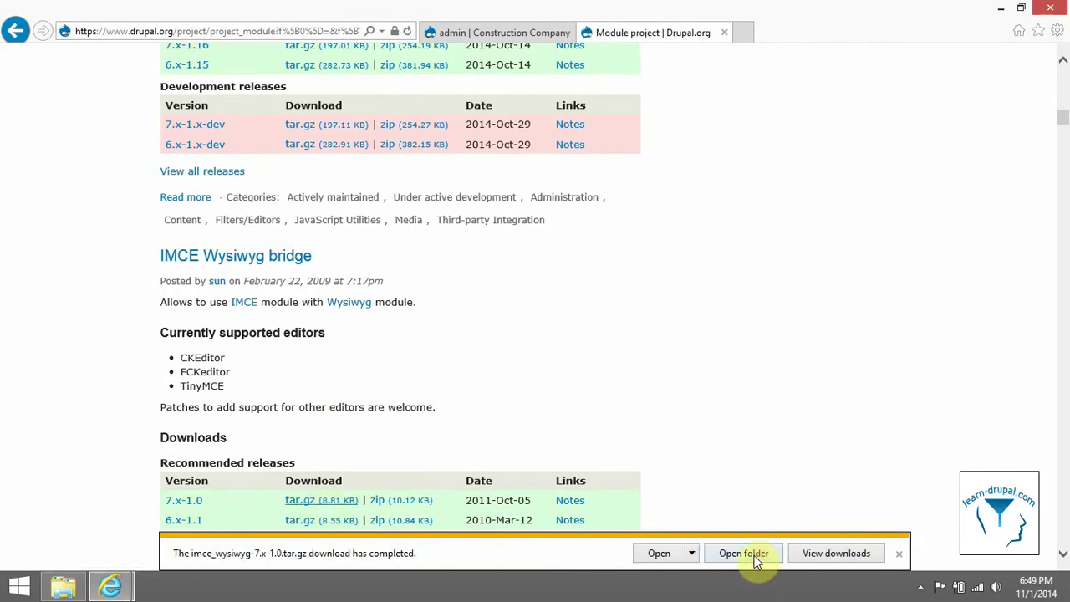
pyautogui.rightClick(473, 106)
pyautogui.click(525, 354)
# Step: Paste the archive into www\constructioncompany\sites\all\modules
pyautogui.click(723, 59)
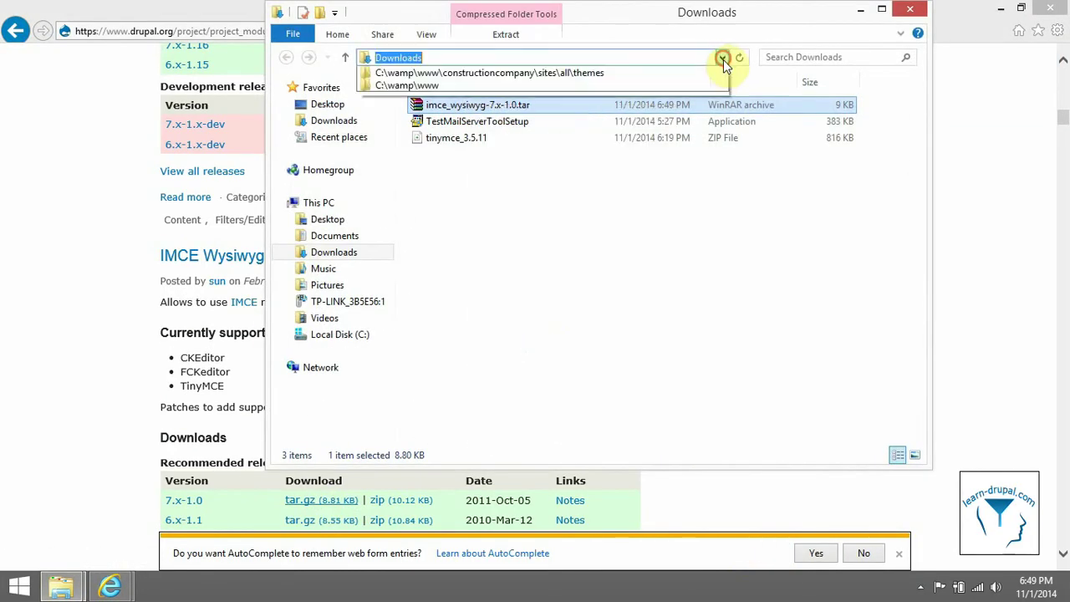
pyautogui.click(645, 77)
pyautogui.doubleClick(476, 186)
pyautogui.doubleClick(445, 107)
pyautogui.doubleClick(443, 123)
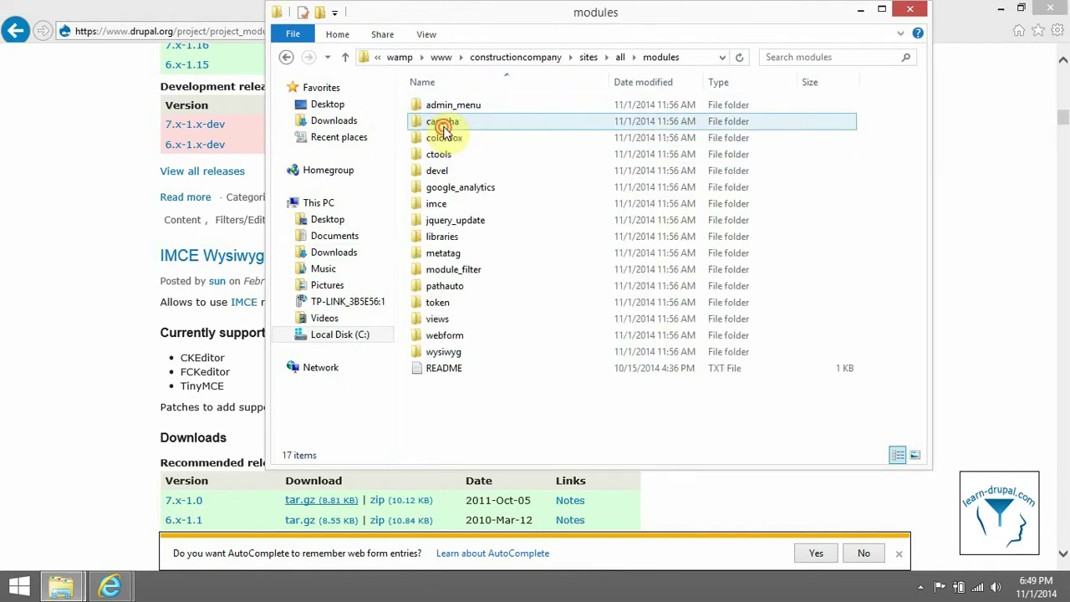
pyautogui.rightClick(468, 400)
pyautogui.click(509, 282)
# Step: Extract the archive there as an imce_wysiwyg folder and close File Explorer
pyautogui.rightClick(468, 369)
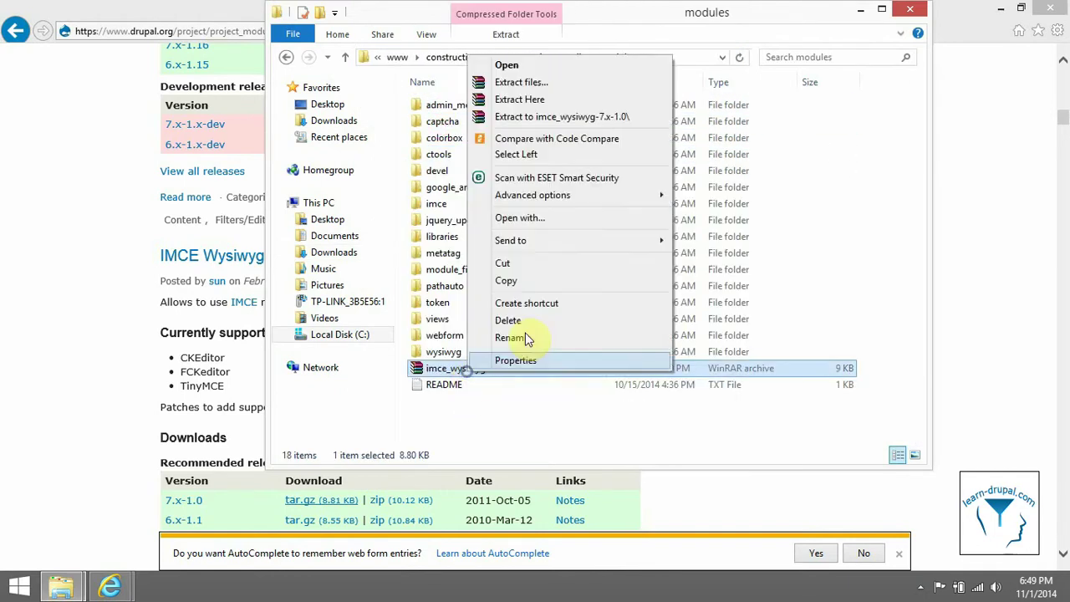
pyautogui.click(535, 101)
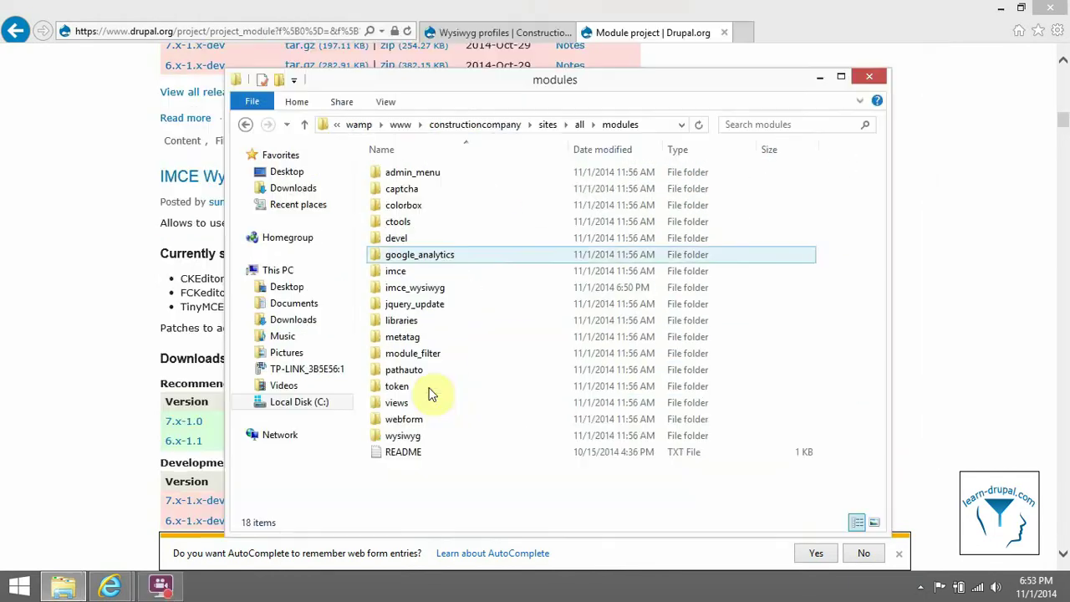
pyautogui.click(869, 76)
pyautogui.click(724, 33)
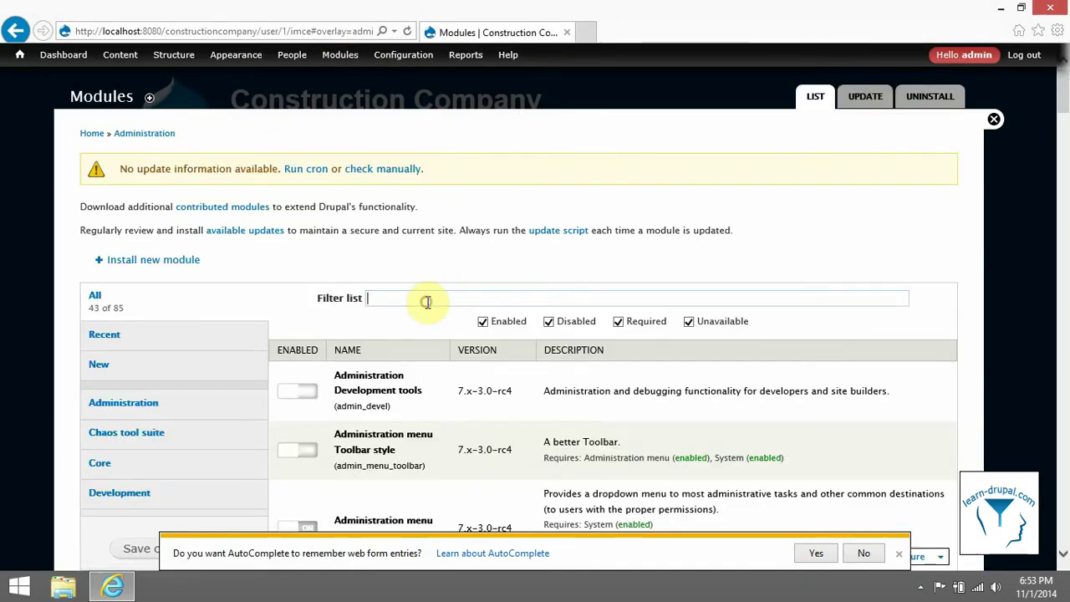
# Step: Switch on IMCE Wysiwyg API bridge, save the module configuration, and go to Wysiwyg profiles
pyautogui.scroll(-2, 306, 447)
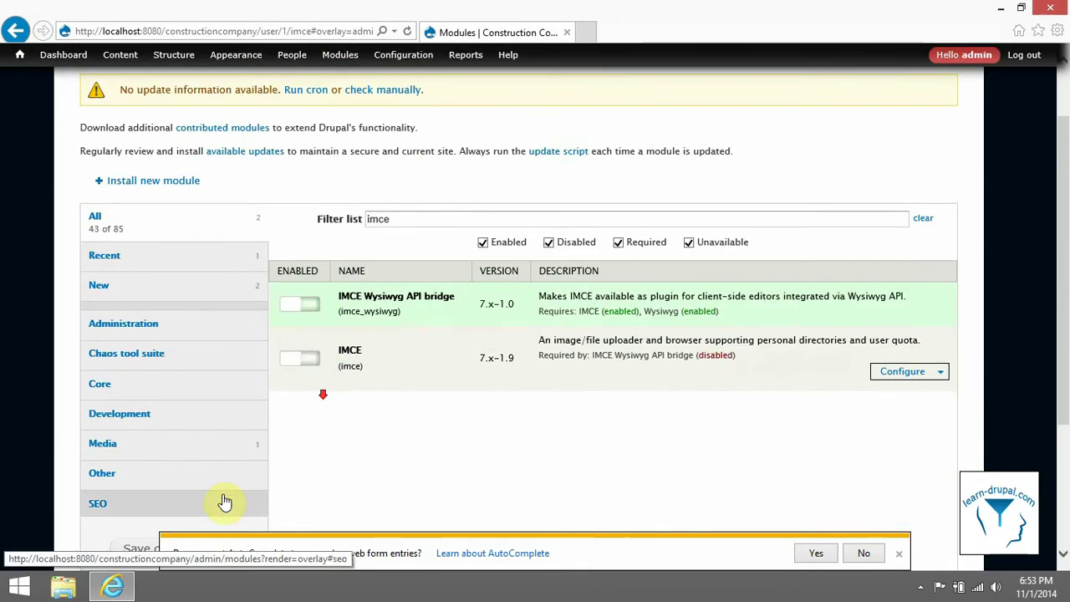
pyautogui.click(899, 553)
pyautogui.click(199, 549)
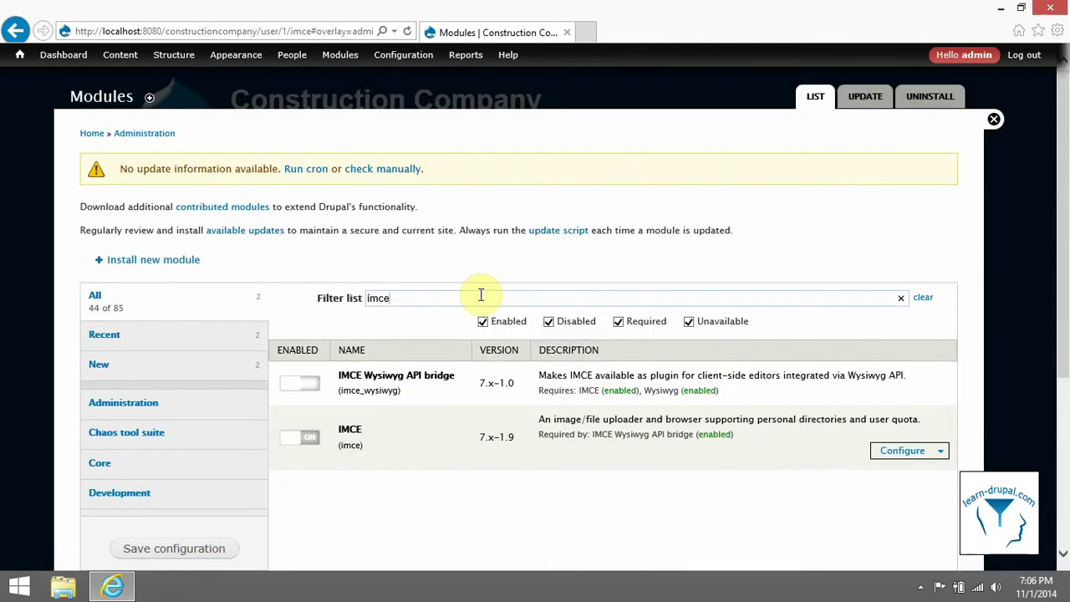
pyautogui.moveTo(403, 54)
pyautogui.click(521, 132)
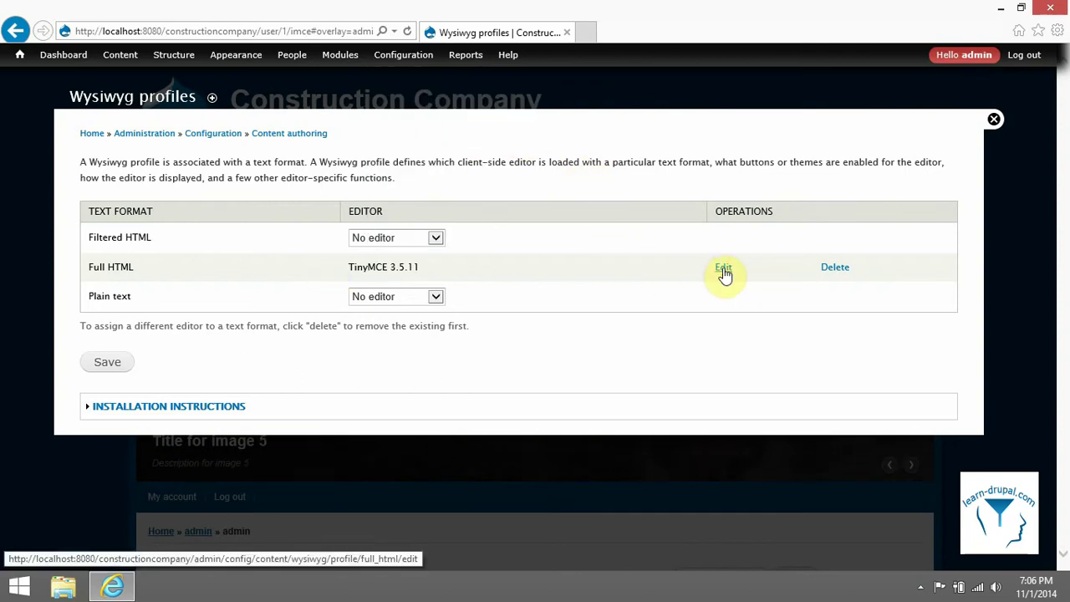
# Step: Tick the IMCE plugin under Buttons and Plugins in the Full HTML TinyMCE profile and save
pyautogui.click(195, 210)
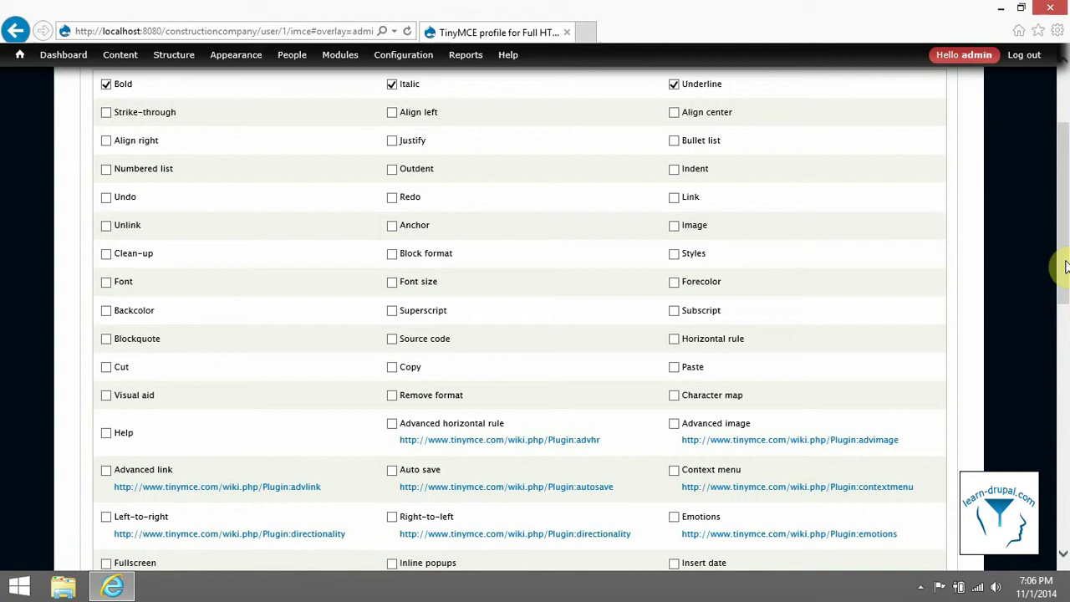
pyautogui.moveTo(1061, 276); pyautogui.dragTo(1066, 482)
pyautogui.click(674, 422)
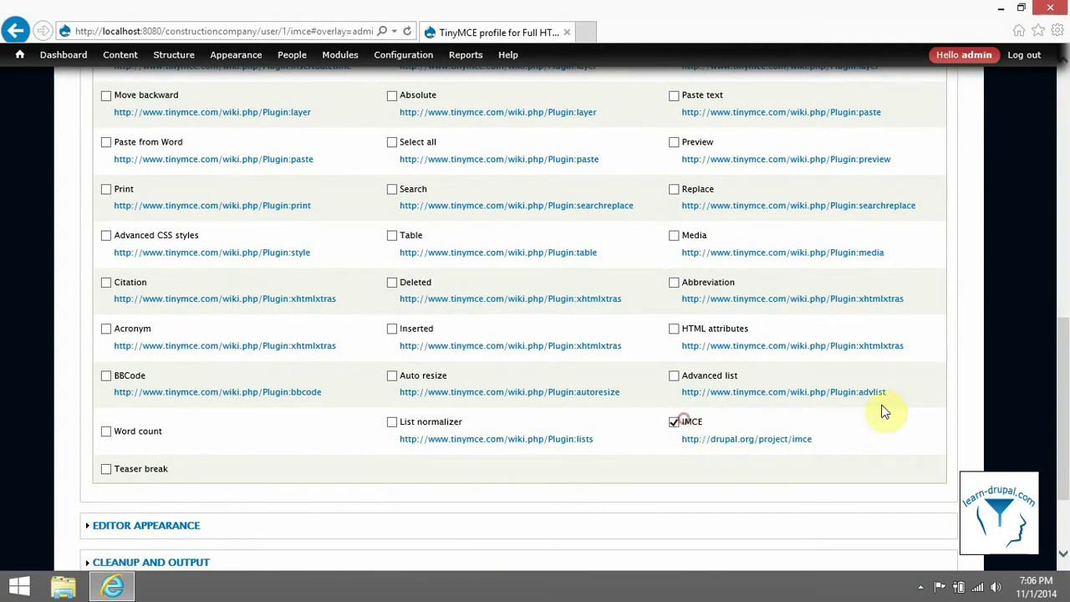
pyautogui.moveTo(1067, 389); pyautogui.dragTo(1068, 192)
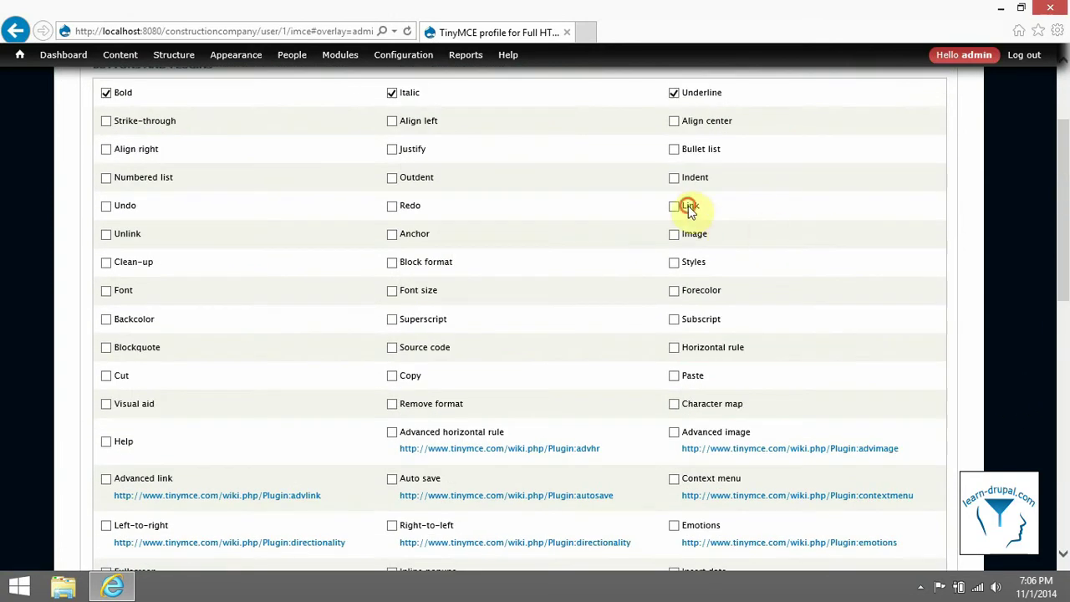
pyautogui.scroll(-4, 406, 430)
pyautogui.scroll(-5, 407, 429)
pyautogui.click(107, 510)
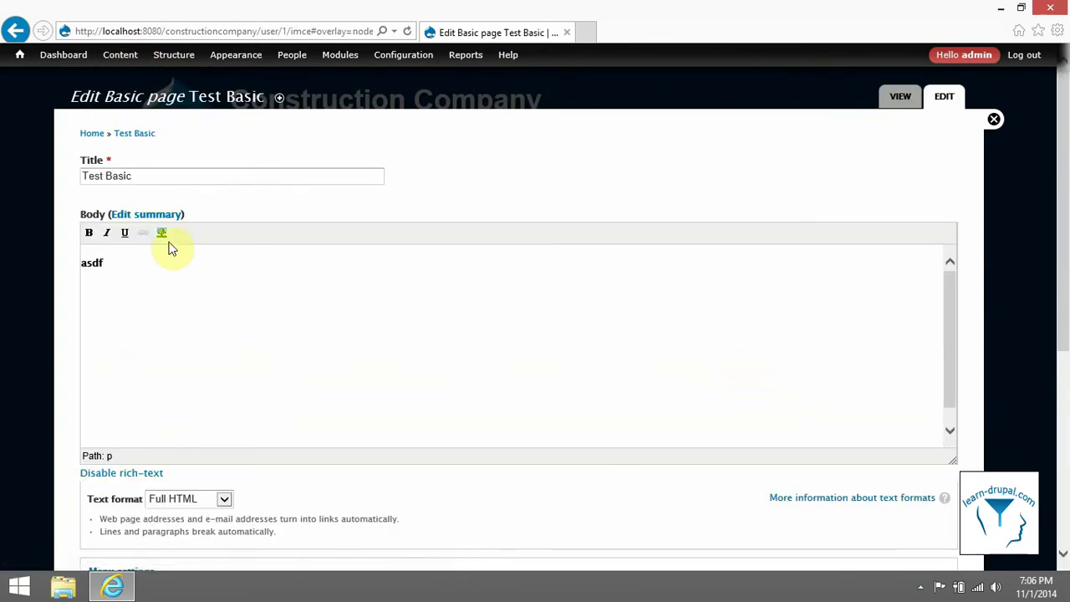
# Step: Upload Desktop\smile.png via IMCE from the Test Basic body's image dialog
pyautogui.click(161, 232)
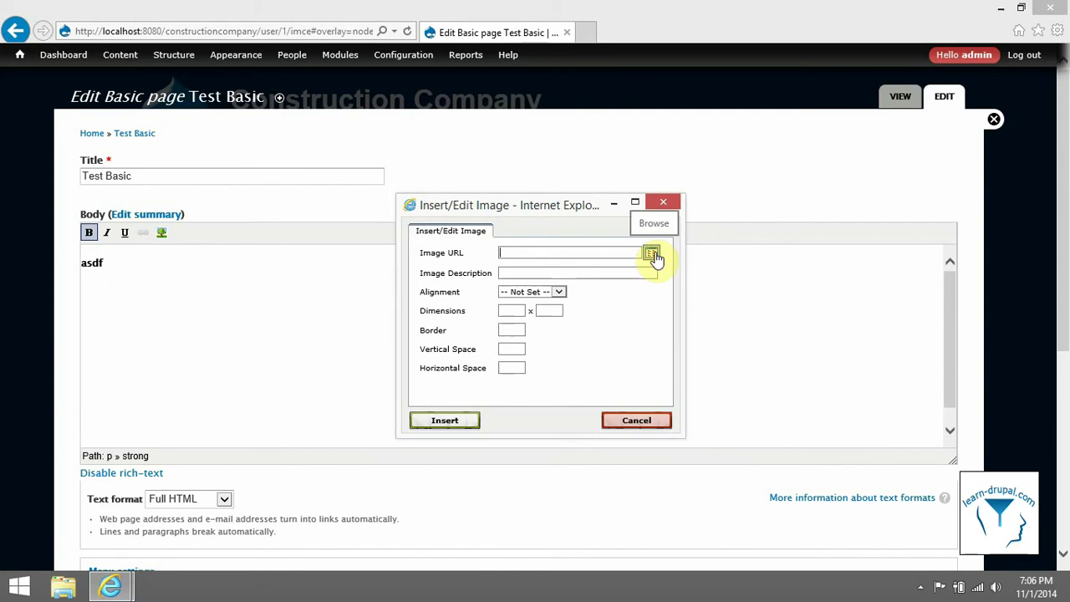
pyautogui.click(653, 255)
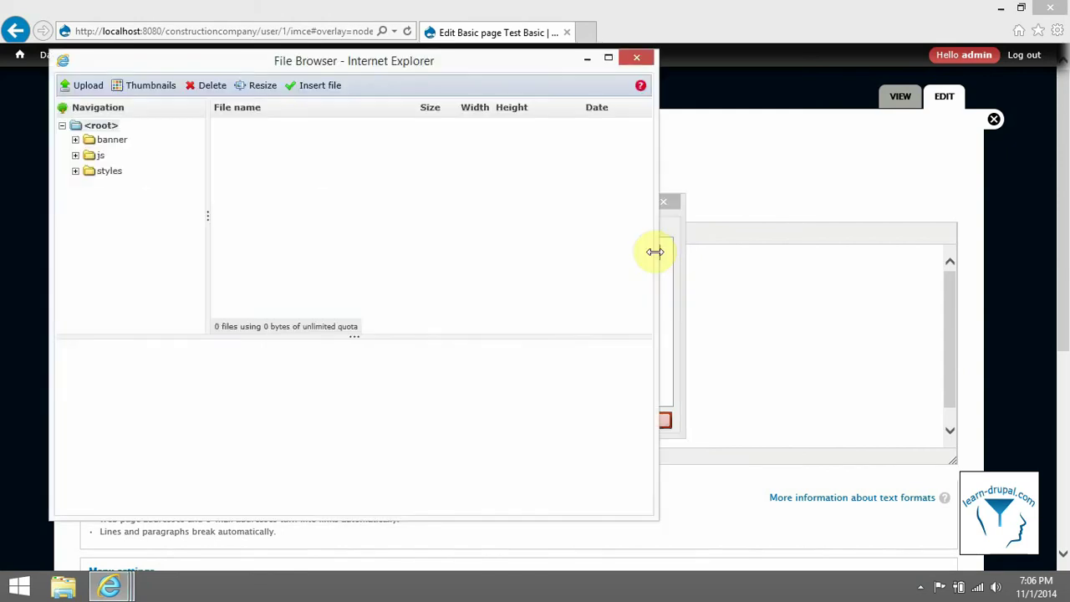
pyautogui.click(87, 85)
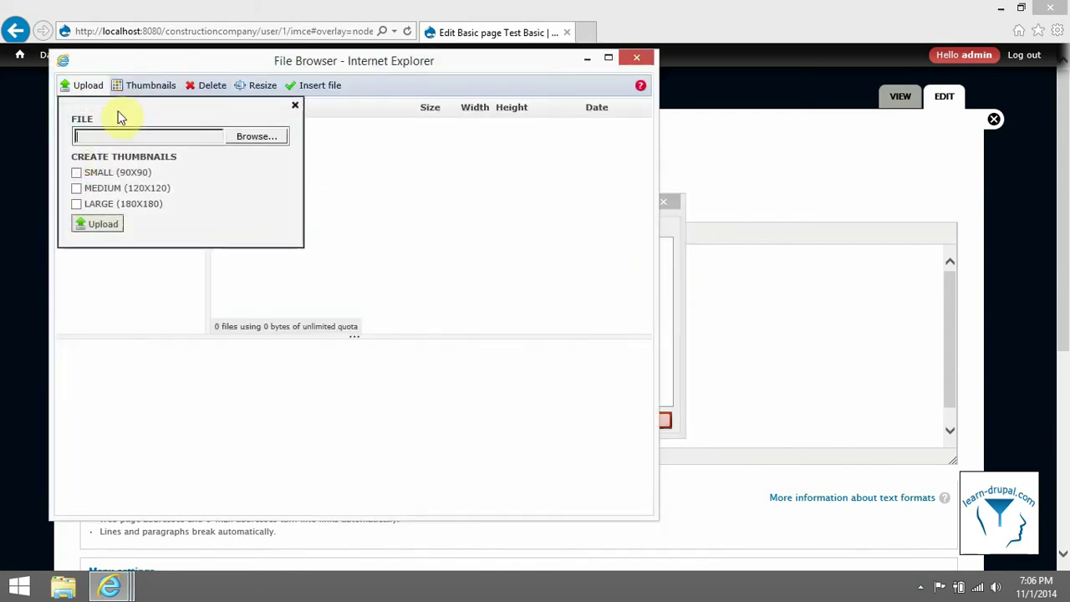
pyautogui.click(247, 138)
pyautogui.click(105, 275)
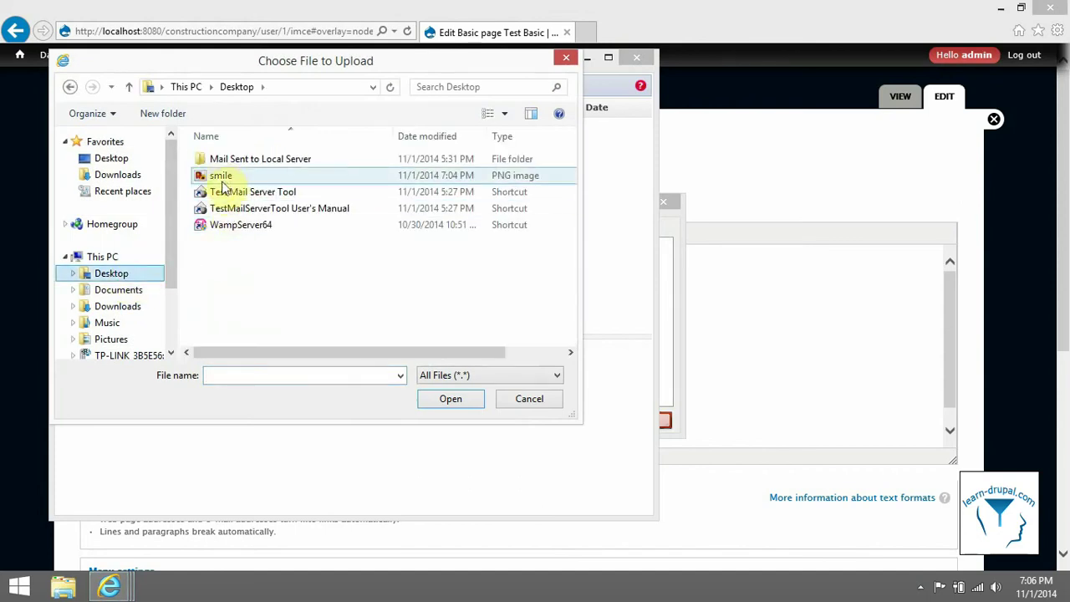
pyautogui.doubleClick(219, 177)
pyautogui.click(110, 224)
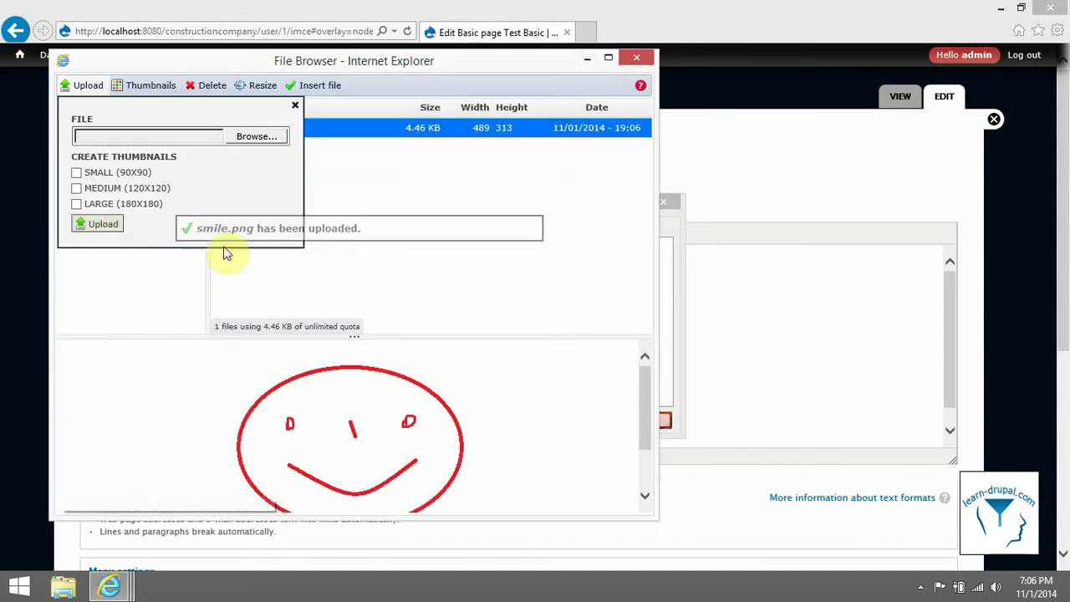
# Step: Insert smile.png into the Test Basic body and save the page
pyautogui.click(323, 96)
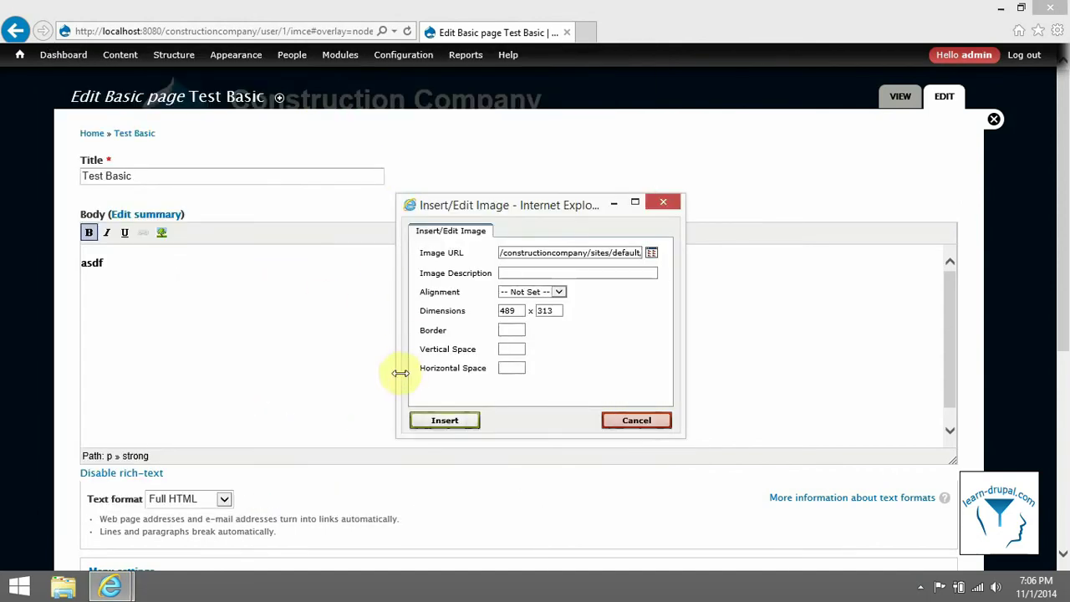
pyautogui.click(421, 413)
pyautogui.scroll(-5, 353, 407)
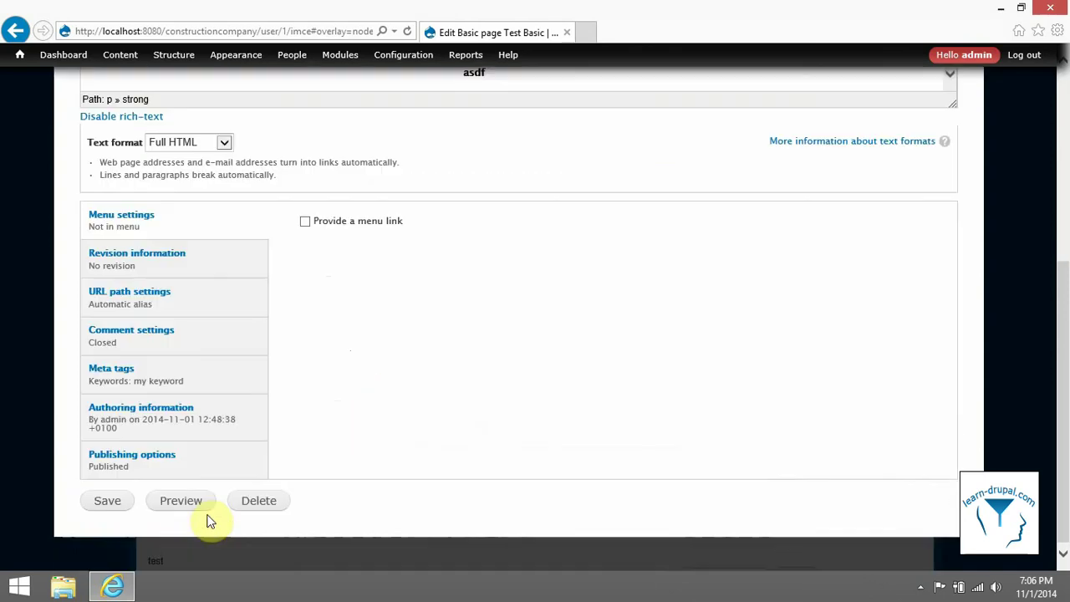
pyautogui.click(122, 505)
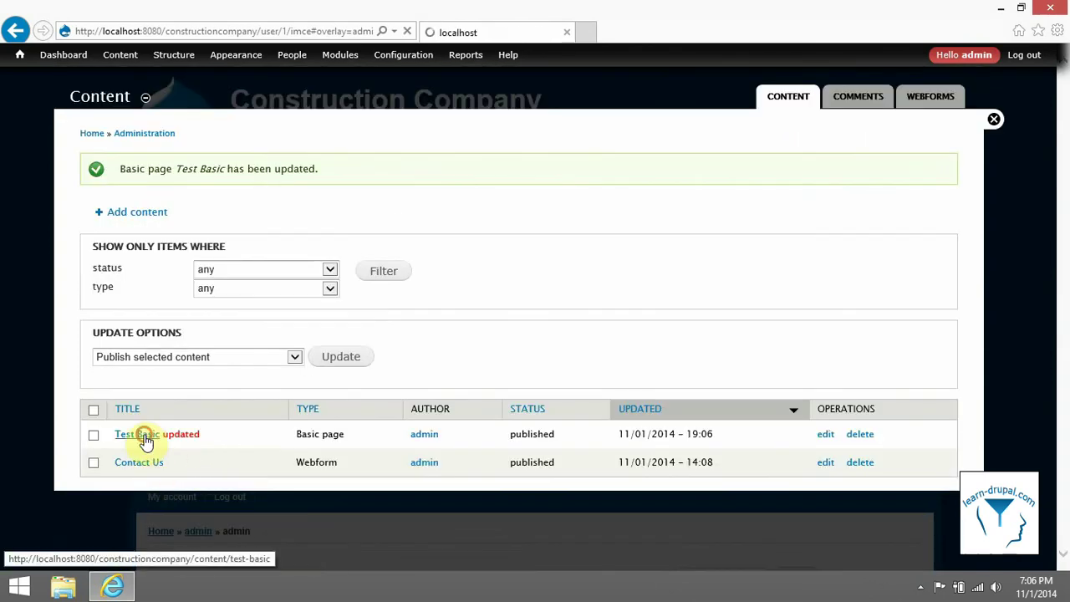
# Step: View the saved Test Basic page showing the smiley image
pyautogui.click(143, 437)
pyautogui.scroll(-1, 323, 371)
pyautogui.scroll(-4, 401, 422)
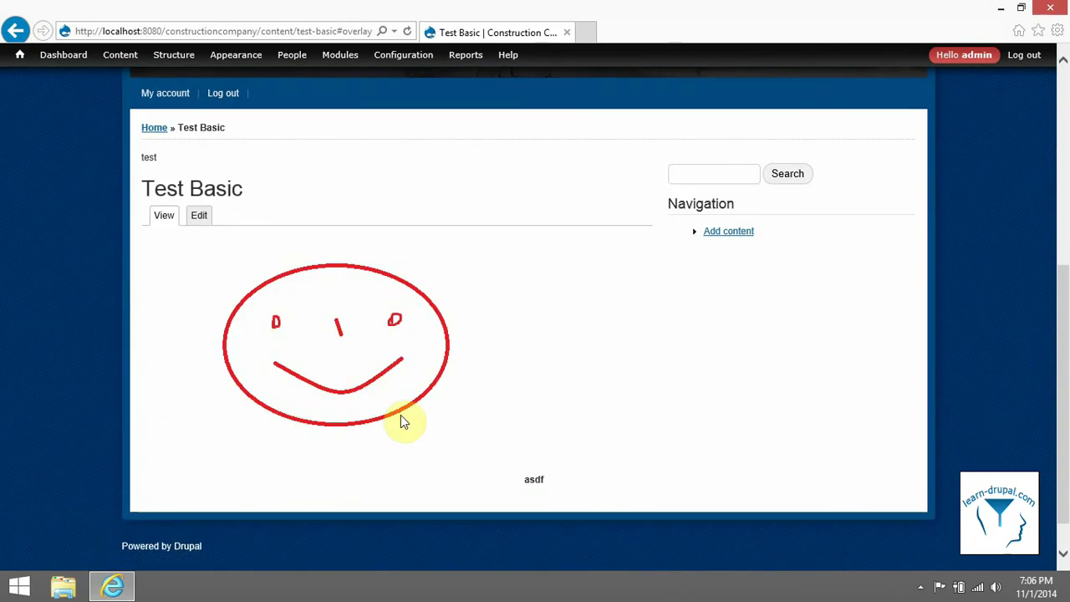